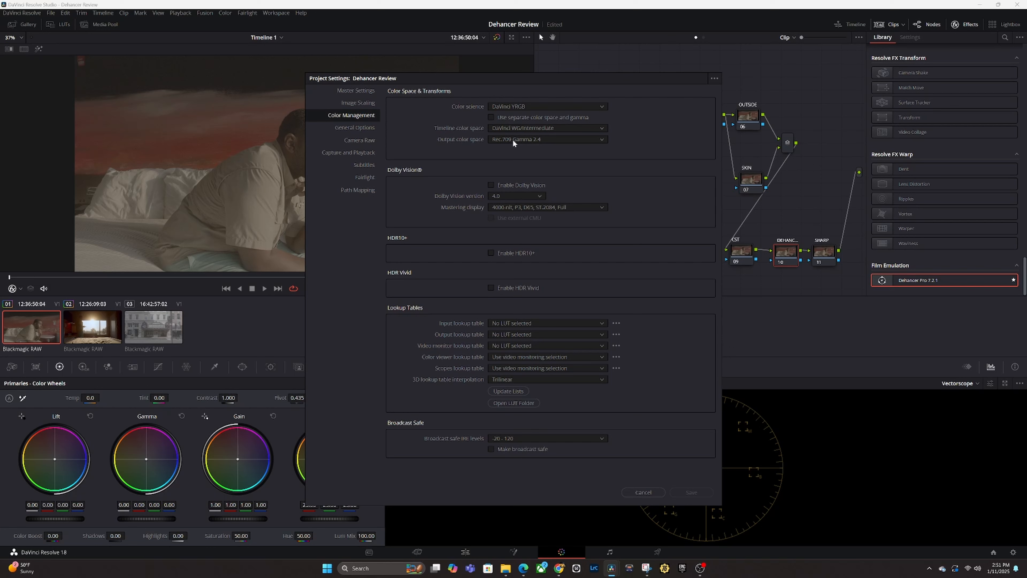
Review the project's Camera Raw settings and leave them unchanged
click(353, 140)
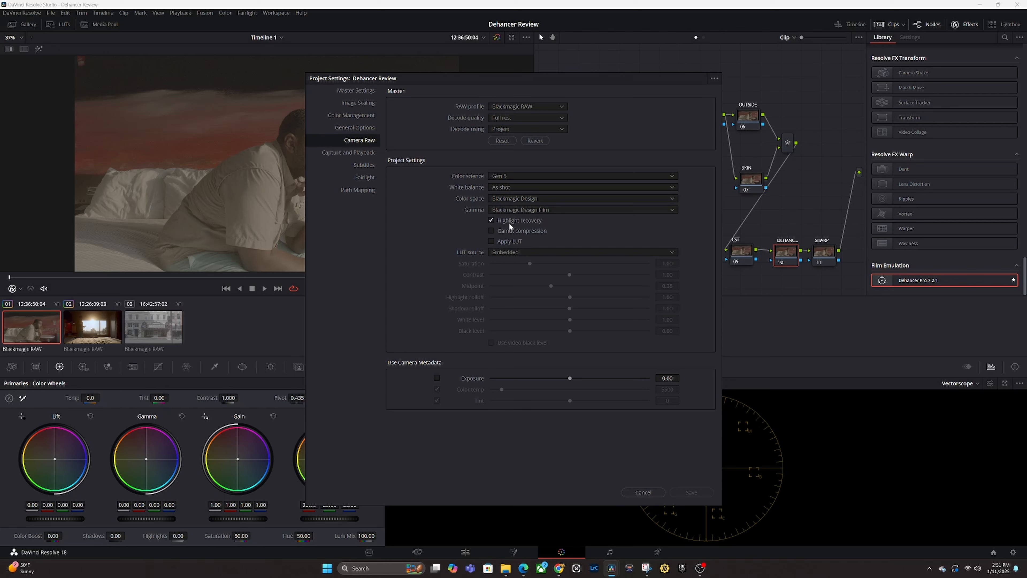
click(642, 492)
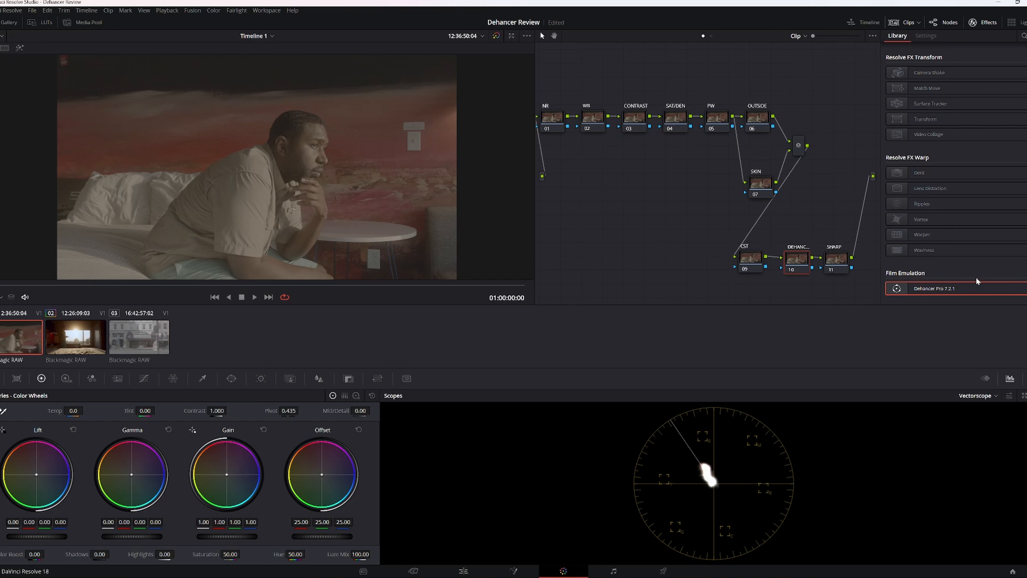
Apply Dehancer Pro 7.2.1 to node 10 and set its input camera to the Blackmagic Design Pocket Cinema Camera 6K Pro
drag(975, 287, 795, 265)
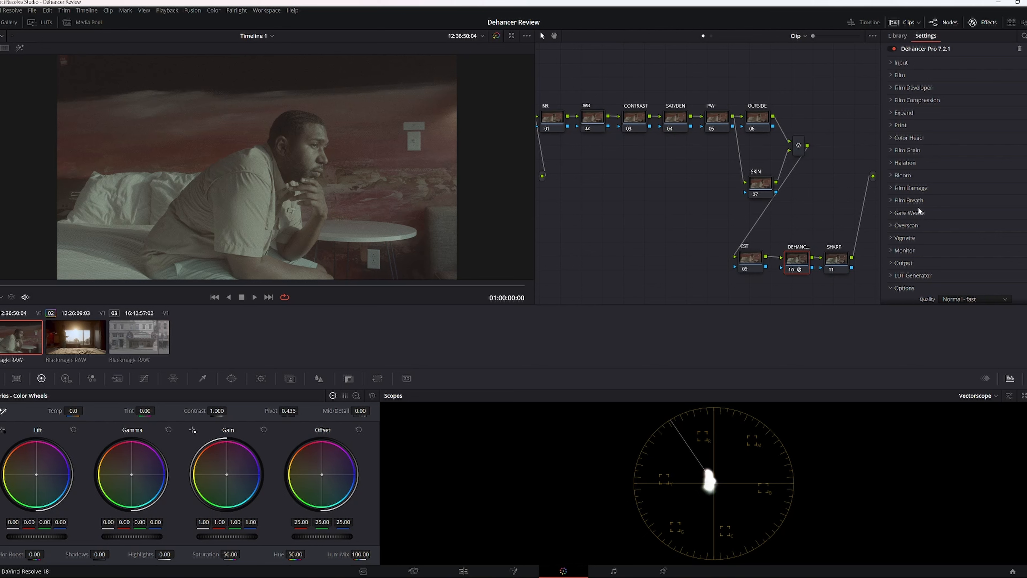
click(891, 62)
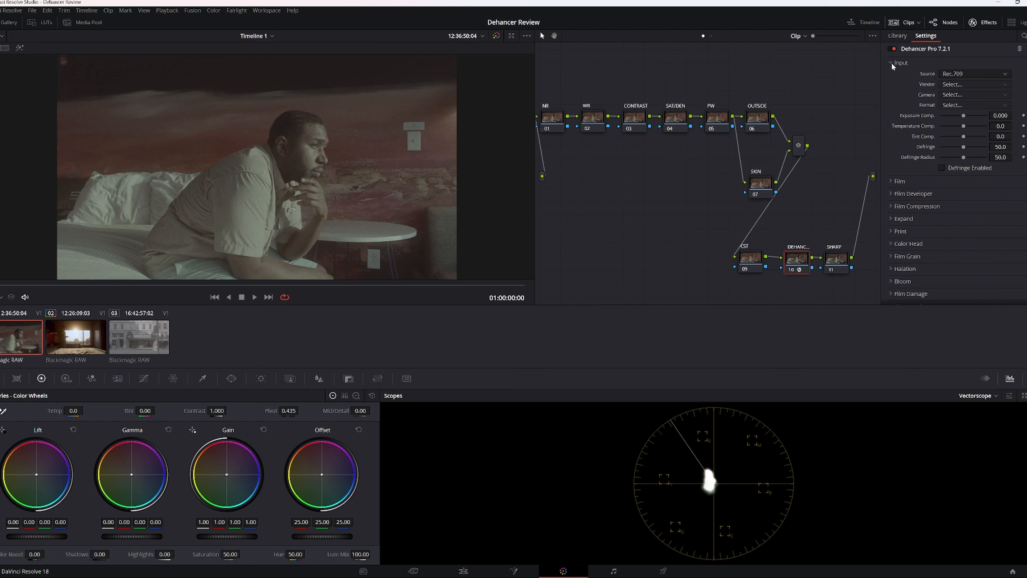
click(967, 72)
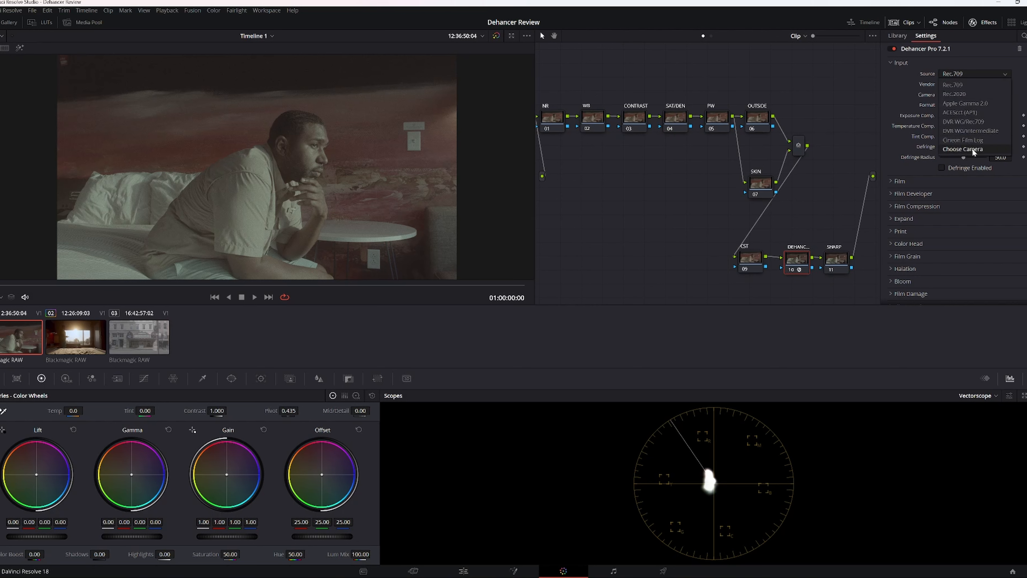
click(971, 149)
click(965, 83)
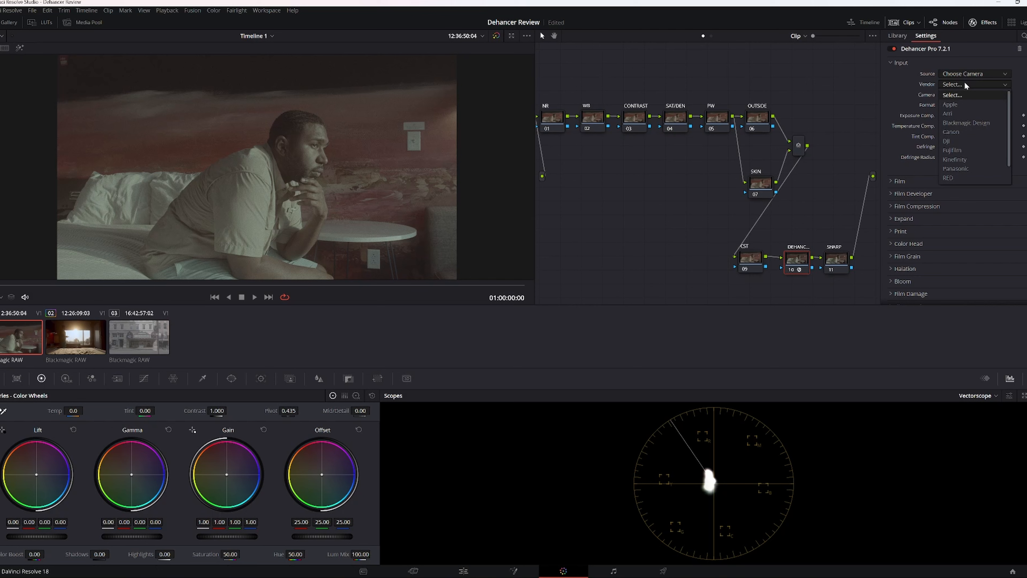
click(967, 121)
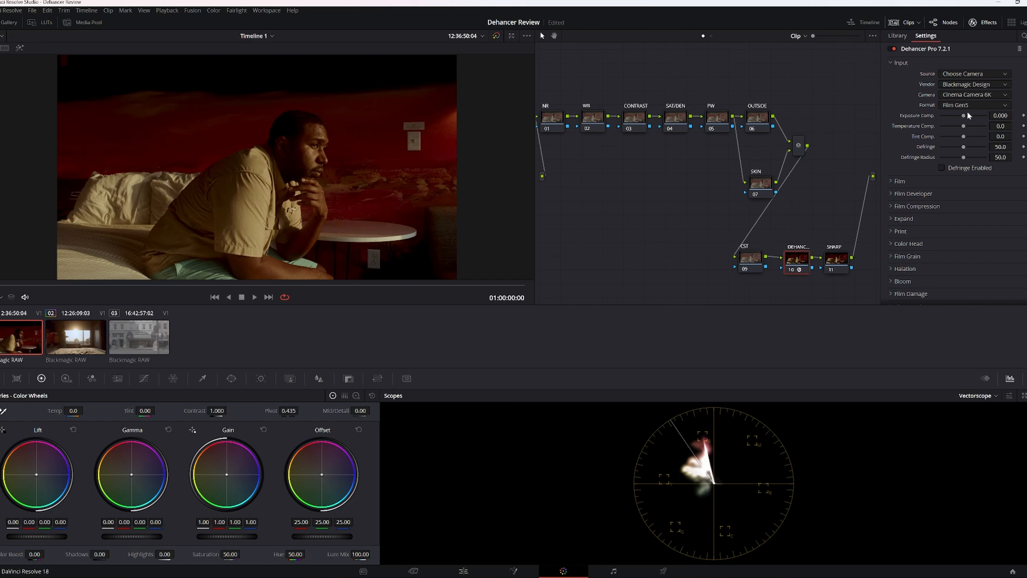
click(976, 95)
Try the Kodak Ektar 100 film profile, comparing the image with film emulation off and on
click(892, 181)
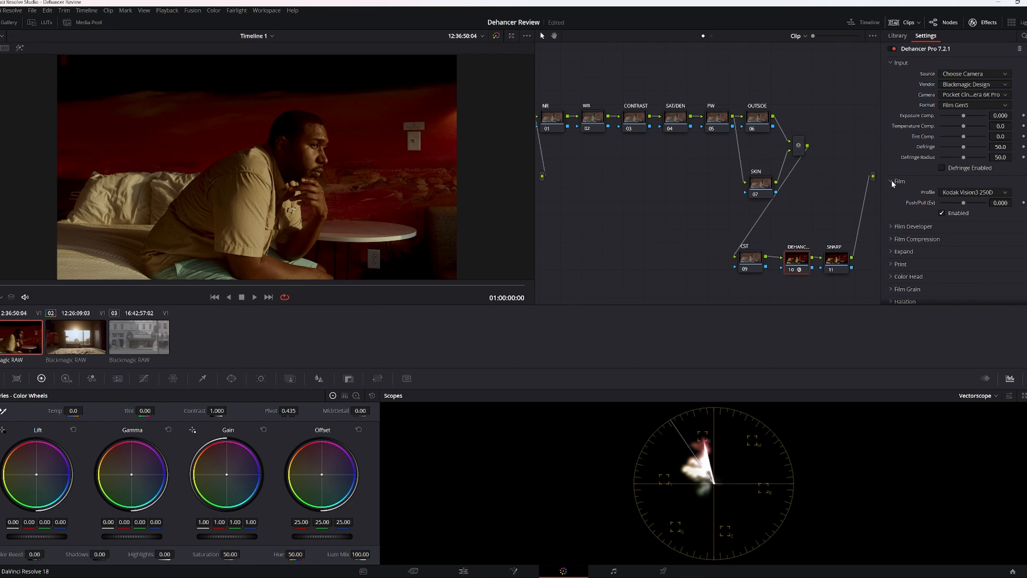
click(943, 212)
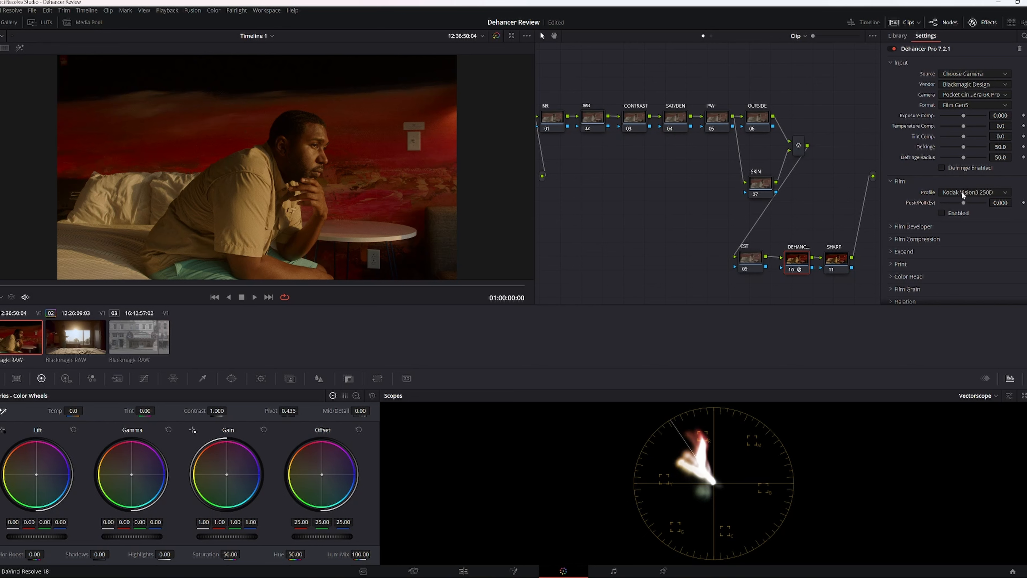
click(965, 193)
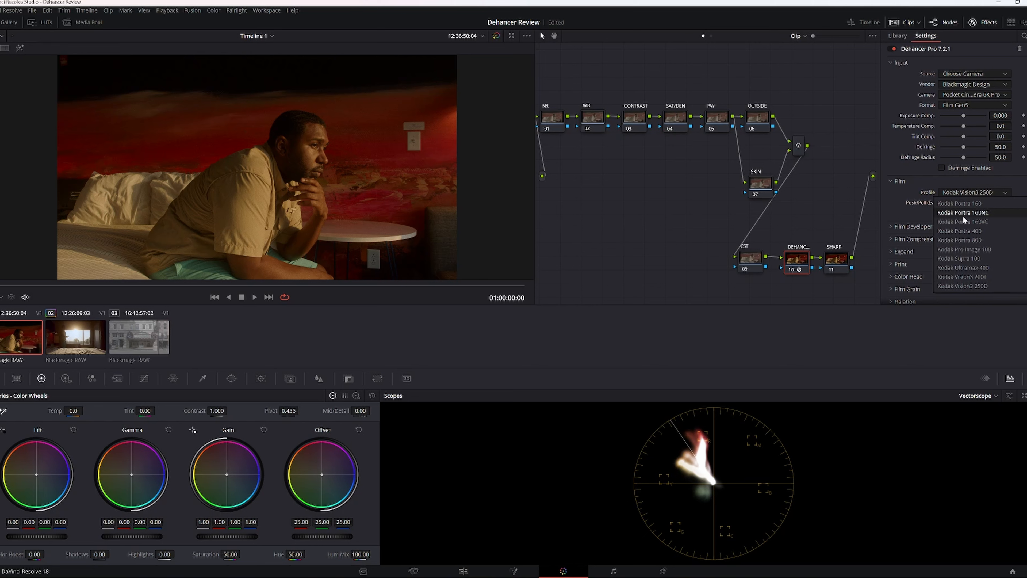
scroll(958, 239, down, 5)
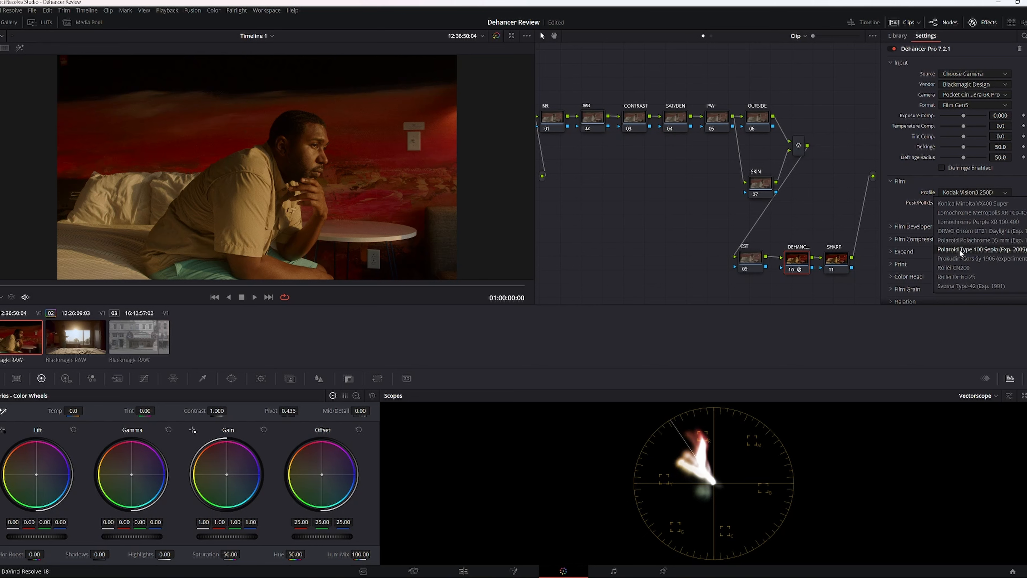
scroll(959, 253, up, 4)
scroll(956, 255, up, 5)
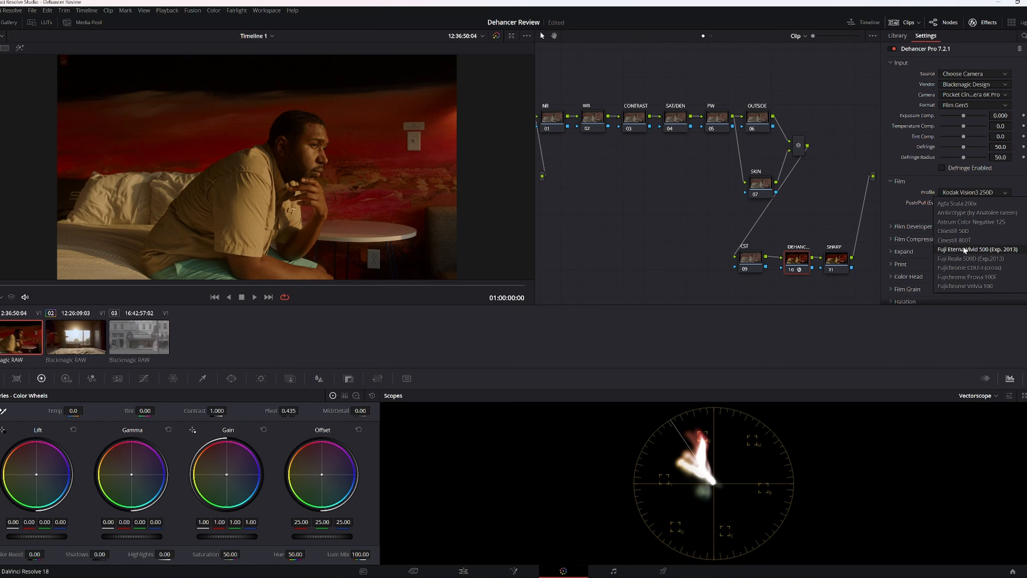
scroll(958, 242, up, 4)
scroll(957, 240, down, 3)
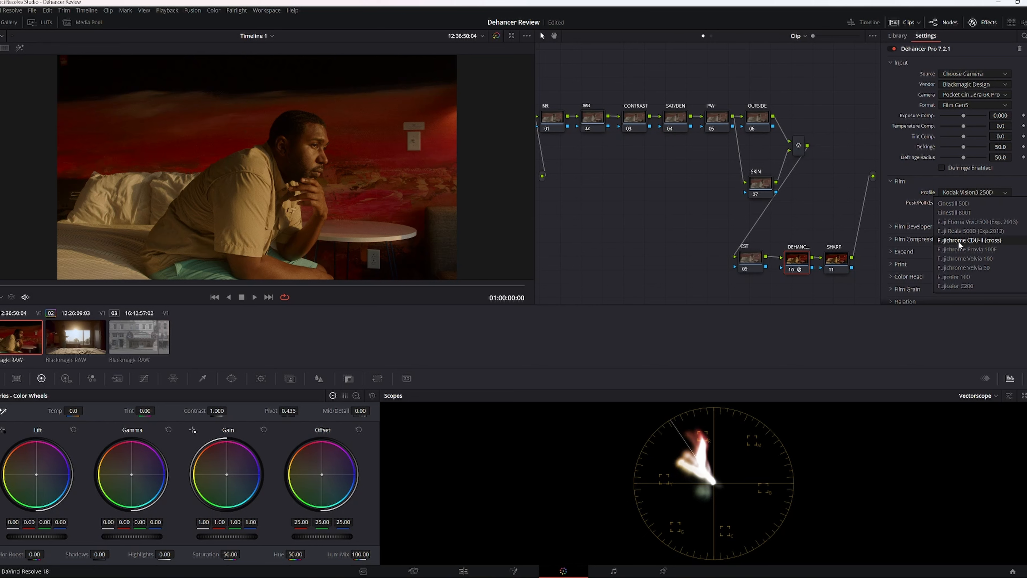
scroll(959, 239, down, 6)
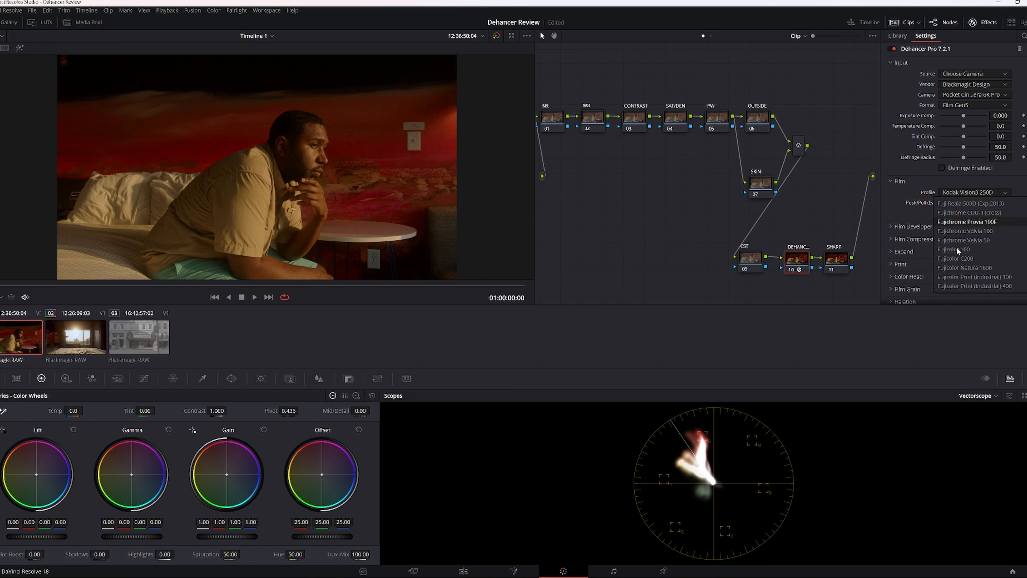
scroll(961, 241, down, 6)
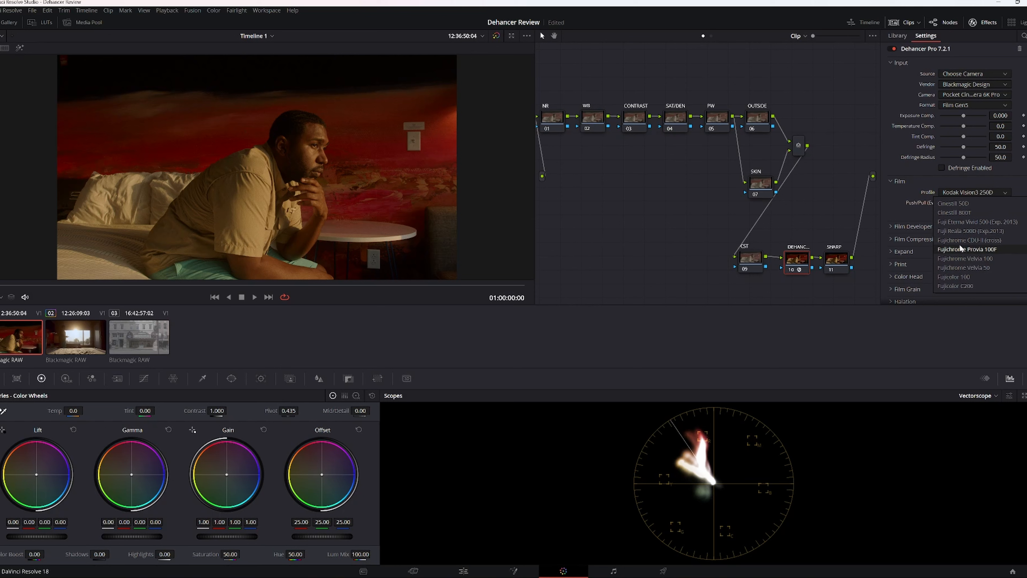
scroll(964, 247, down, 6)
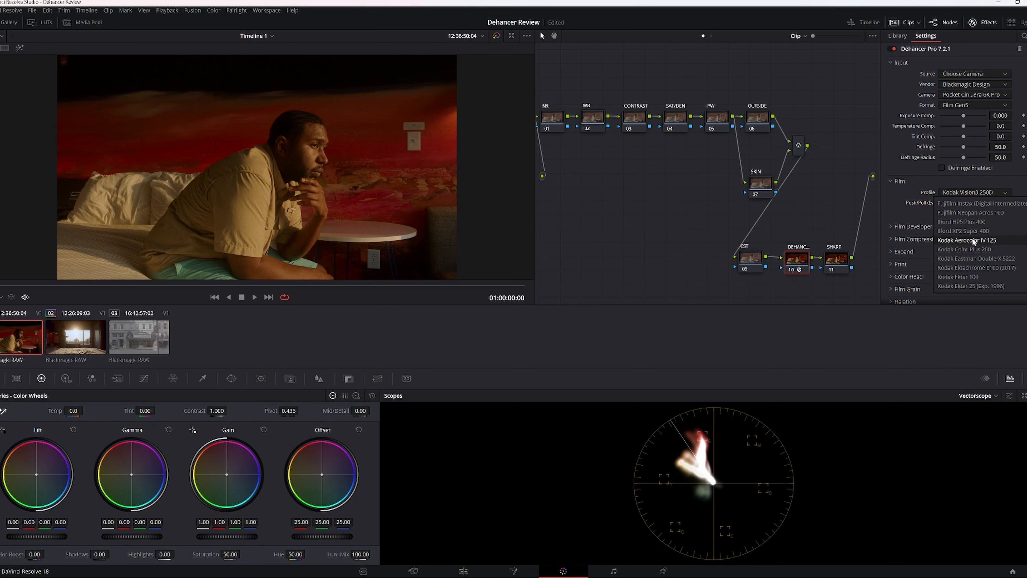
click(966, 277)
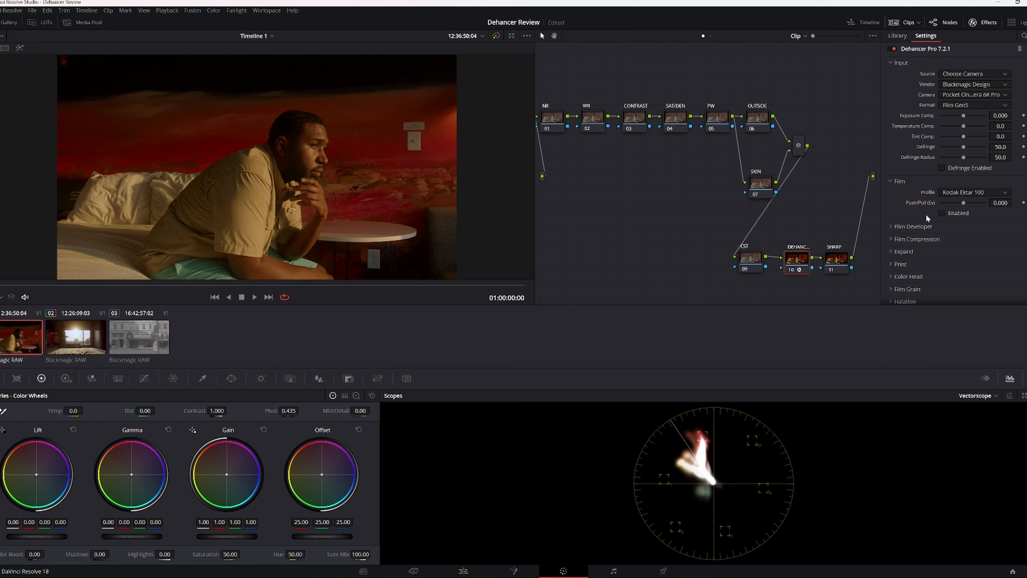
click(941, 213)
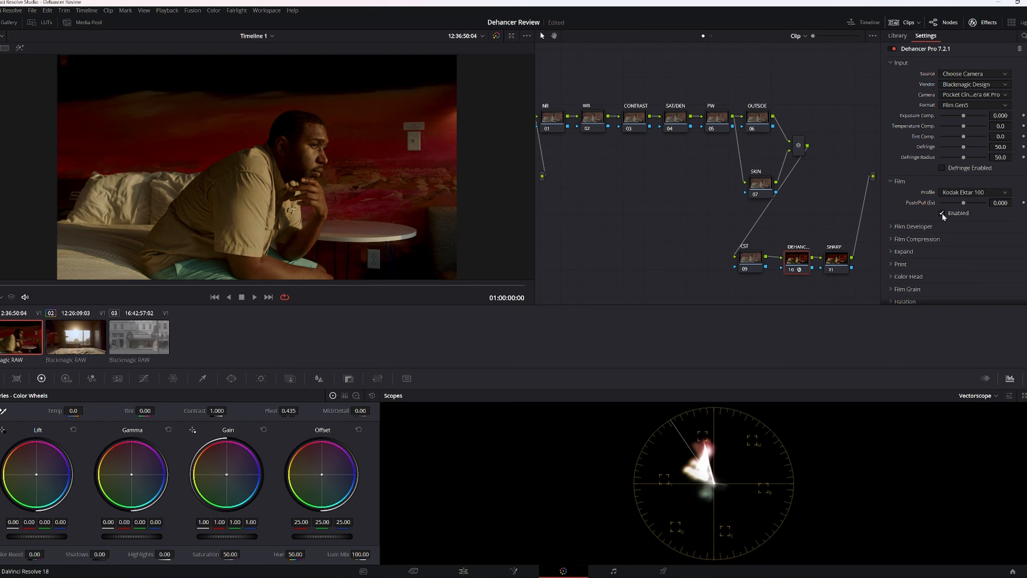
Set the film profile to Kodak Gold 200 and compare the image with node 10 bypassed and active
click(977, 194)
scroll(978, 248, down, 2)
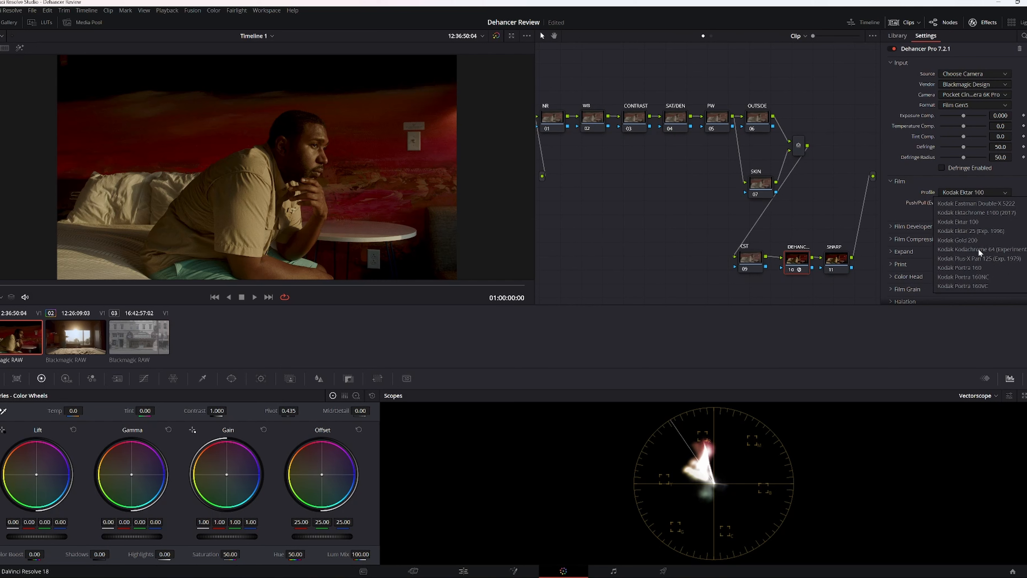
click(962, 240)
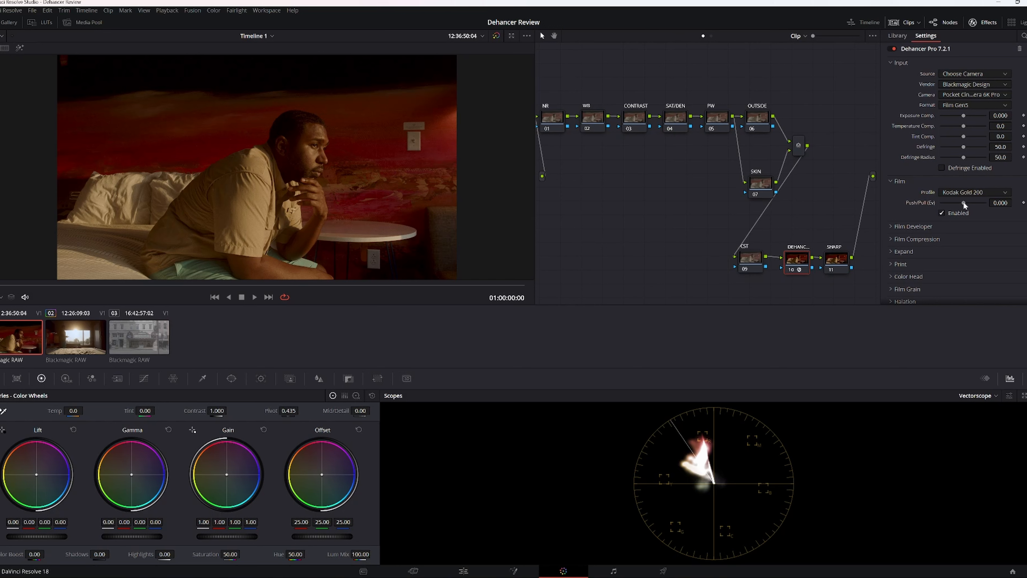
click(791, 270)
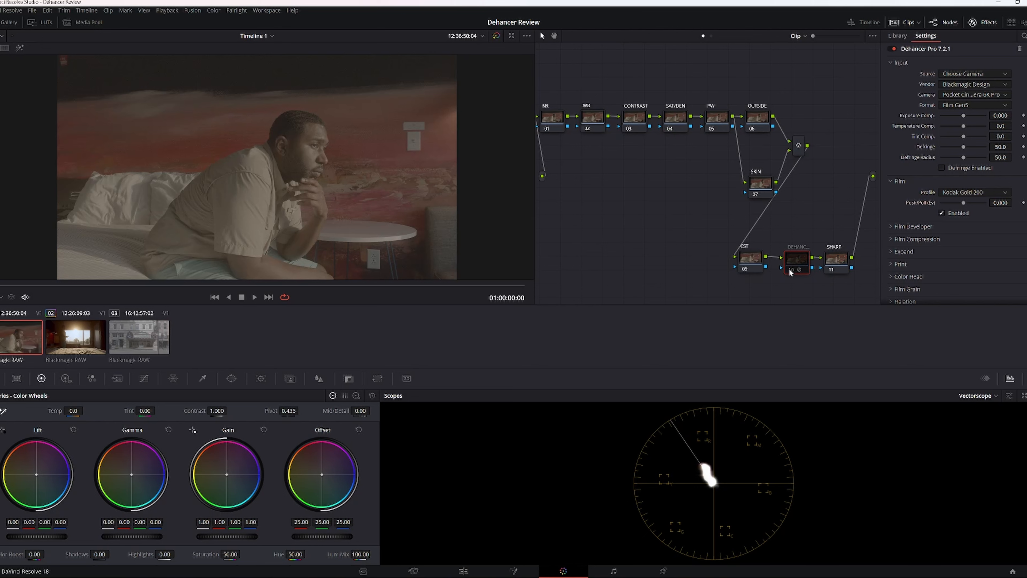
click(790, 270)
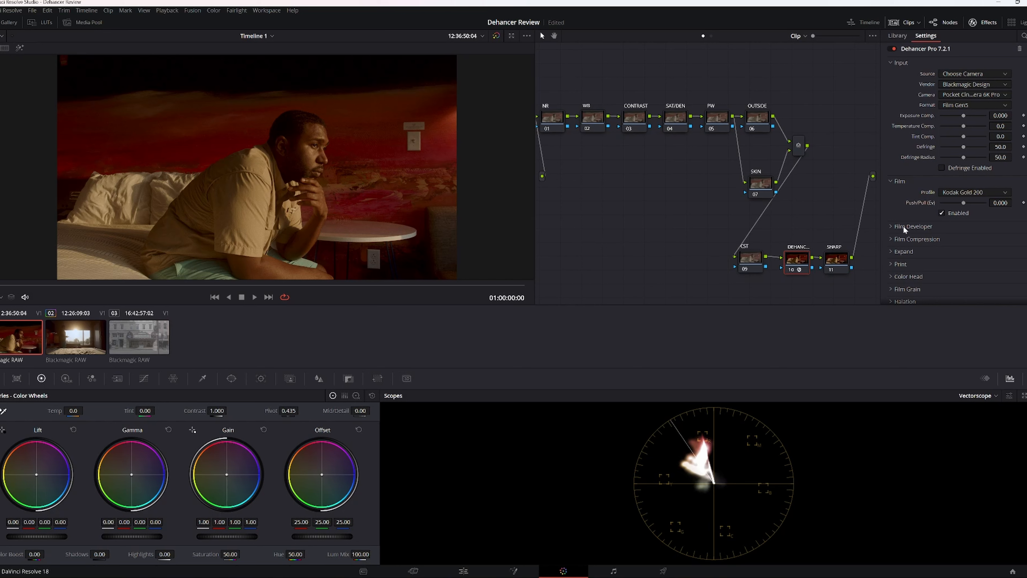
Set the Film Developer values to Contrast Boost 10.1, Gamma Correction 14.2 and Color Boost 4.6, keeping Color Separation at 100.0
click(891, 227)
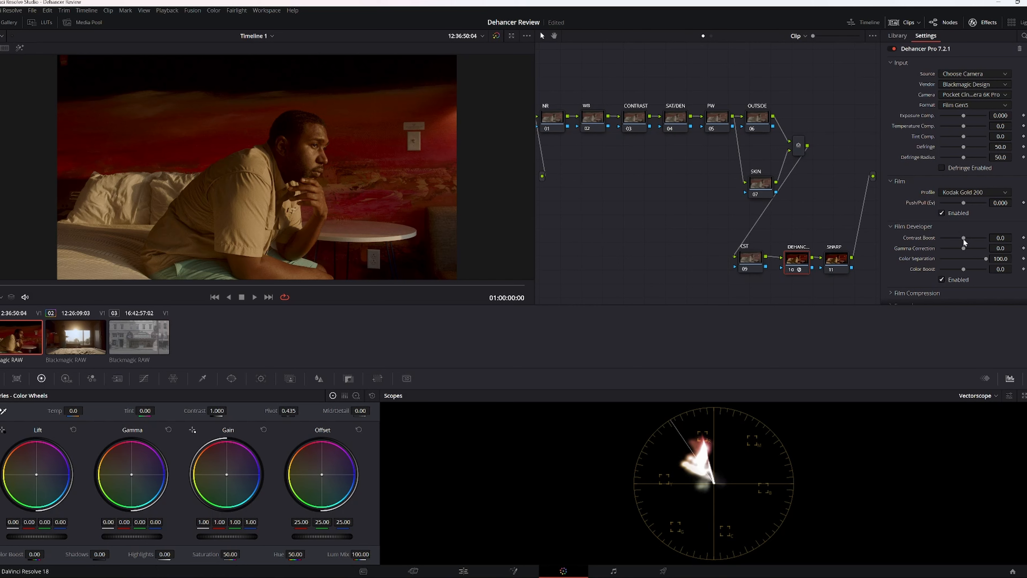
mouse_move(965, 239)
mouse_down()
mouse_move(988, 239)
mouse_move(949, 244)
mouse_move(965, 239)
mouse_up()
drag(966, 238, 965, 238)
drag(964, 249, 970, 248)
drag(985, 258, 924, 274)
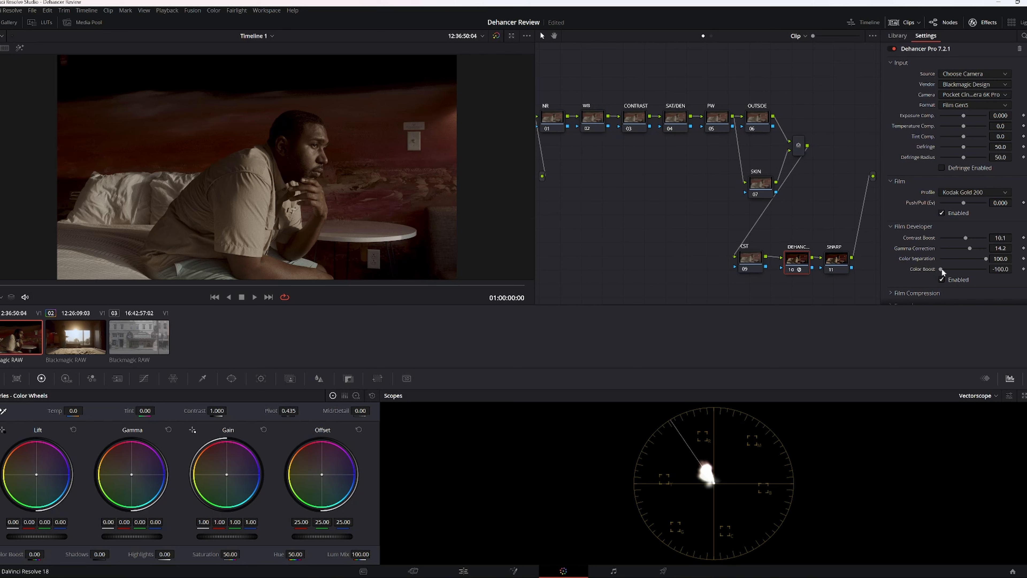
drag(942, 270, 964, 272)
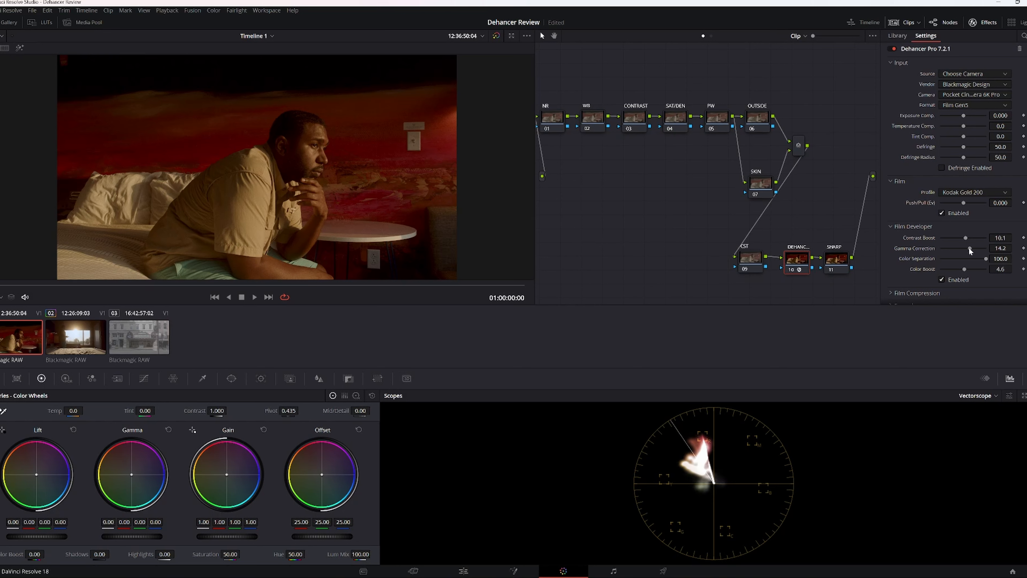
click(891, 226)
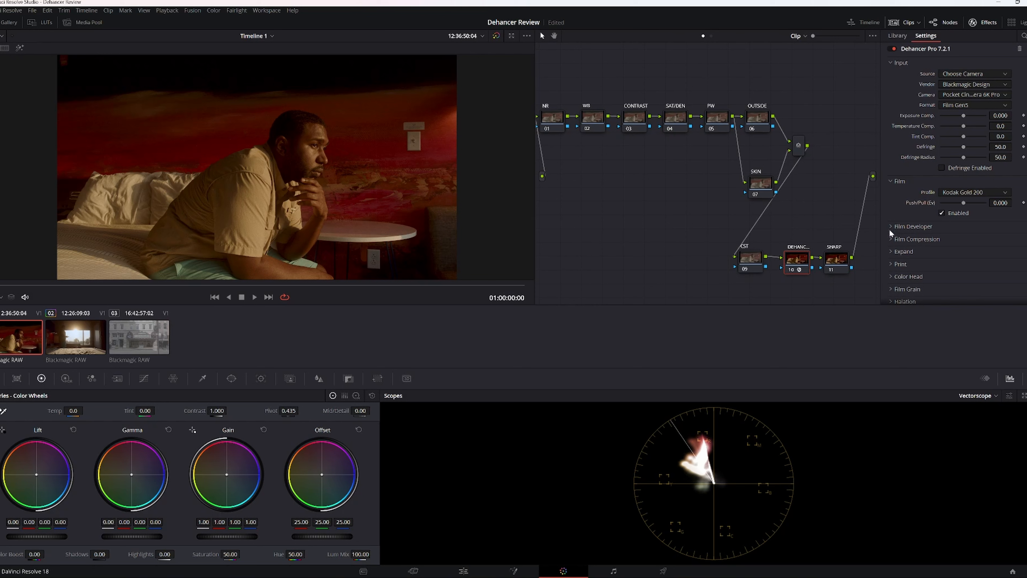
Try out the Film Compression Impact, White Point and Color Density controls, and set Tonal Range to 22.0
click(891, 238)
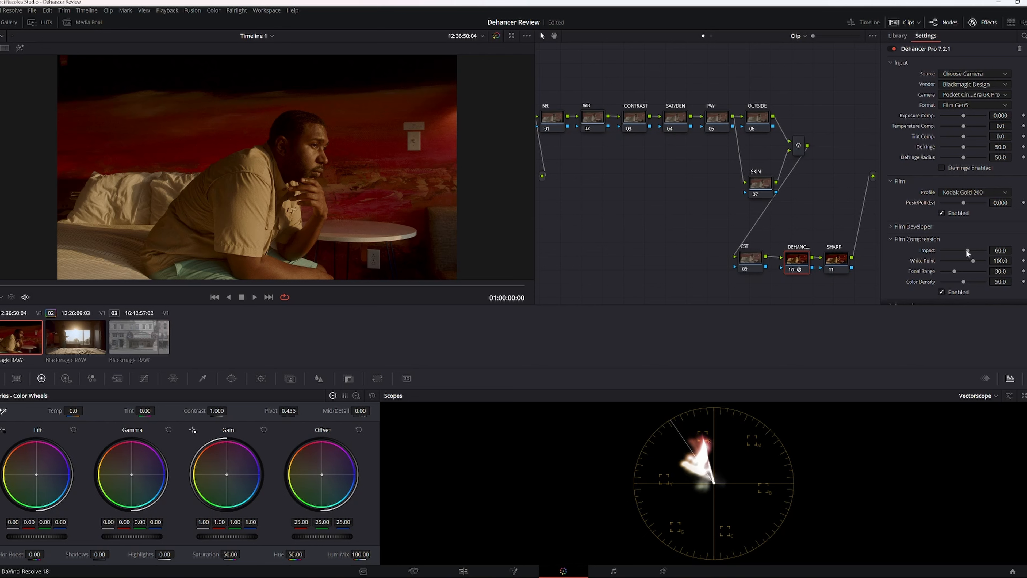
mouse_move(968, 251)
mouse_down()
mouse_move(940, 252)
mouse_move(982, 249)
mouse_up()
mouse_move(972, 260)
mouse_down()
mouse_move(984, 257)
mouse_move(966, 261)
mouse_up()
click(1026, 261)
mouse_move(952, 270)
mouse_down()
mouse_move(988, 274)
mouse_move(961, 274)
mouse_up()
drag(961, 273, 958, 273)
drag(956, 270, 956, 271)
drag(954, 271, 953, 272)
drag(954, 282, 1004, 283)
mouse_move(951, 271)
mouse_down()
mouse_move(975, 271)
mouse_move(952, 271)
mouse_up()
scroll(896, 259, down, 1)
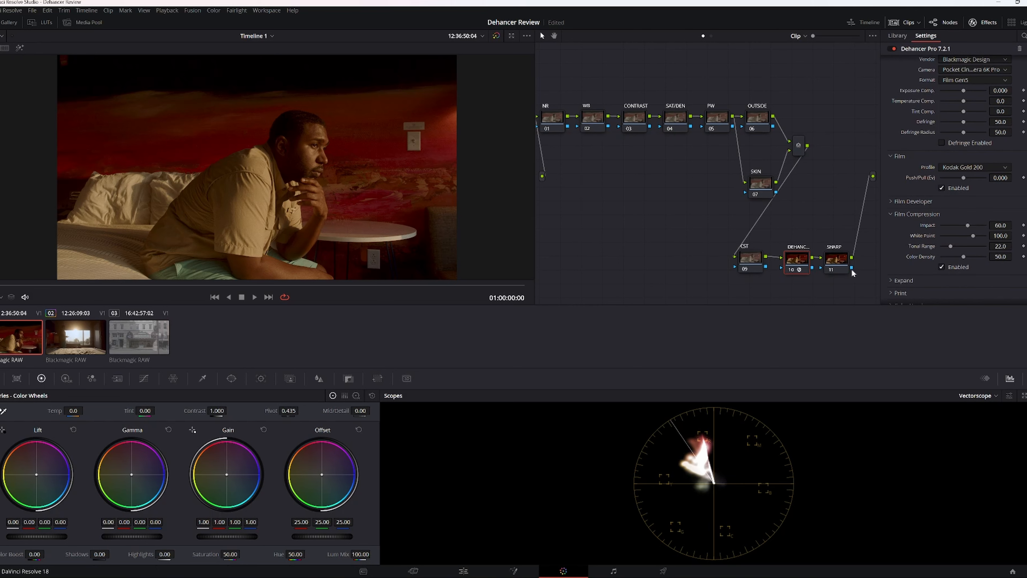
Bypass and reactivate node 10 twice to compare the image with and without the film emulation
click(791, 270)
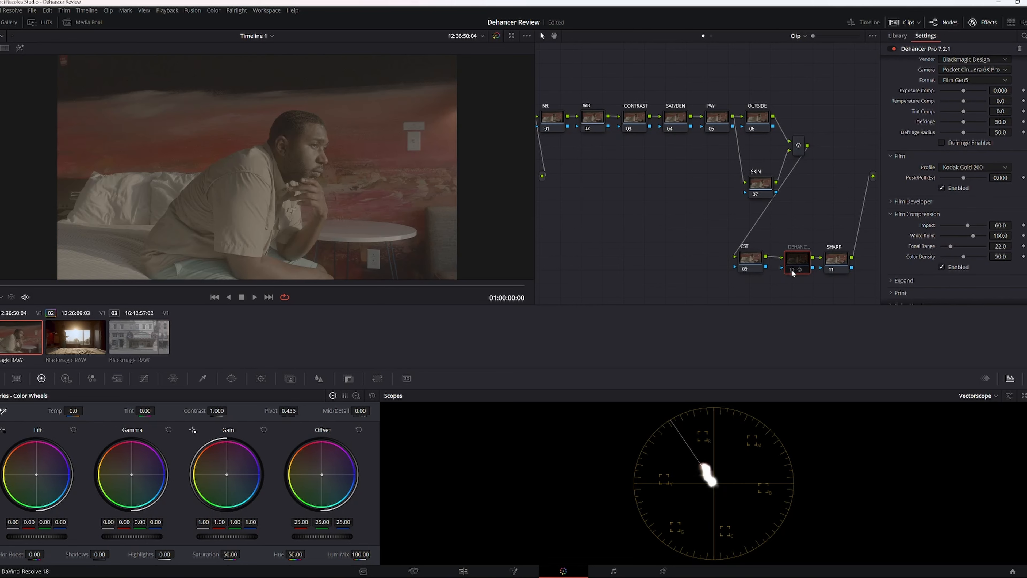
click(792, 269)
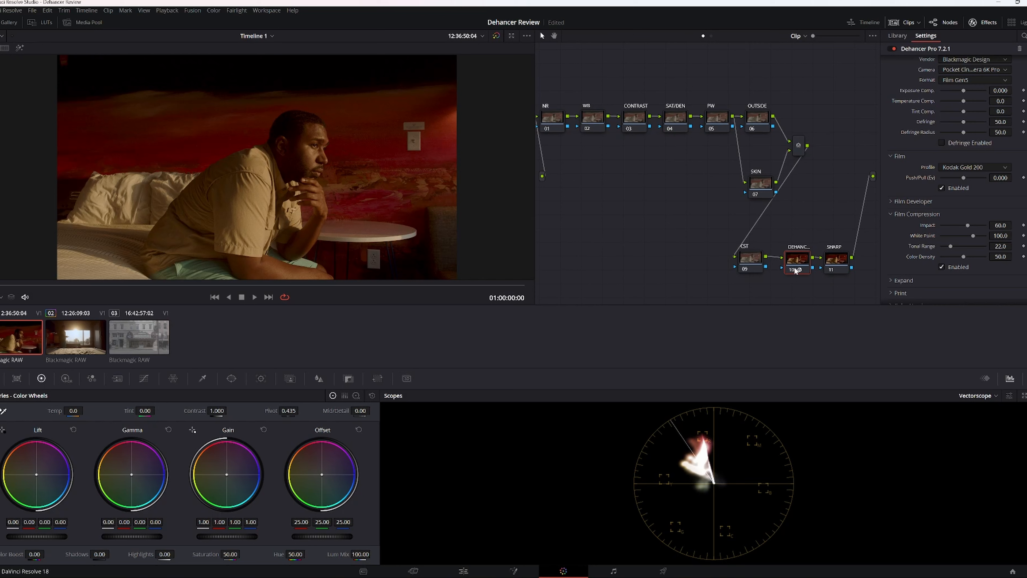
click(792, 269)
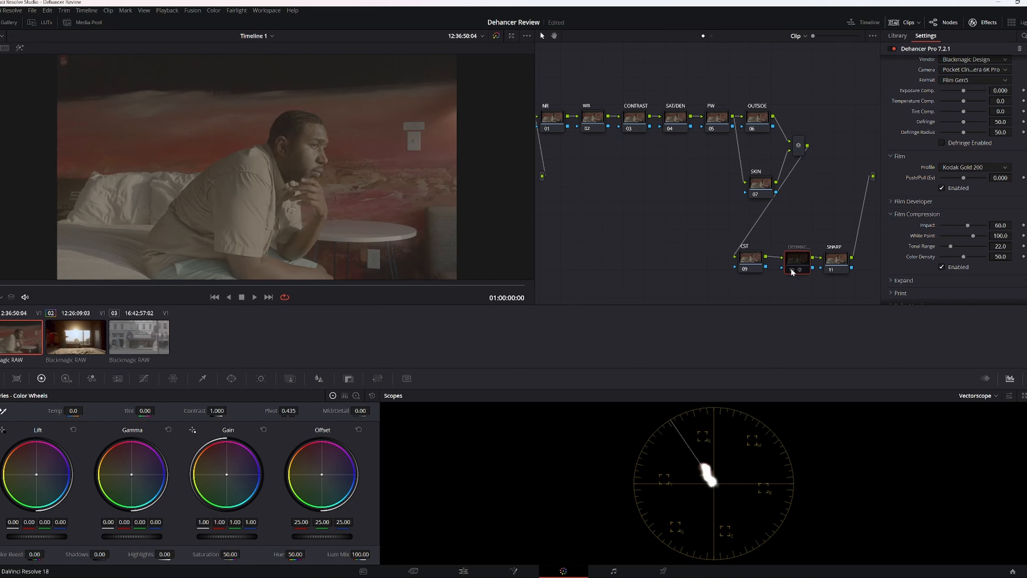
click(792, 270)
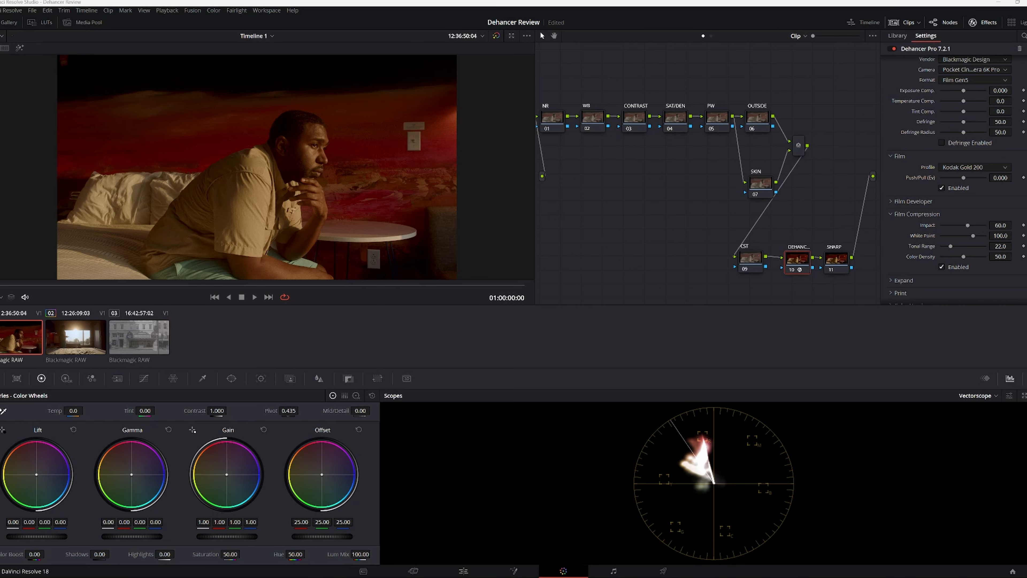
Lower the Black Point in the Expand settings to -14.95
scroll(930, 182, down, 2)
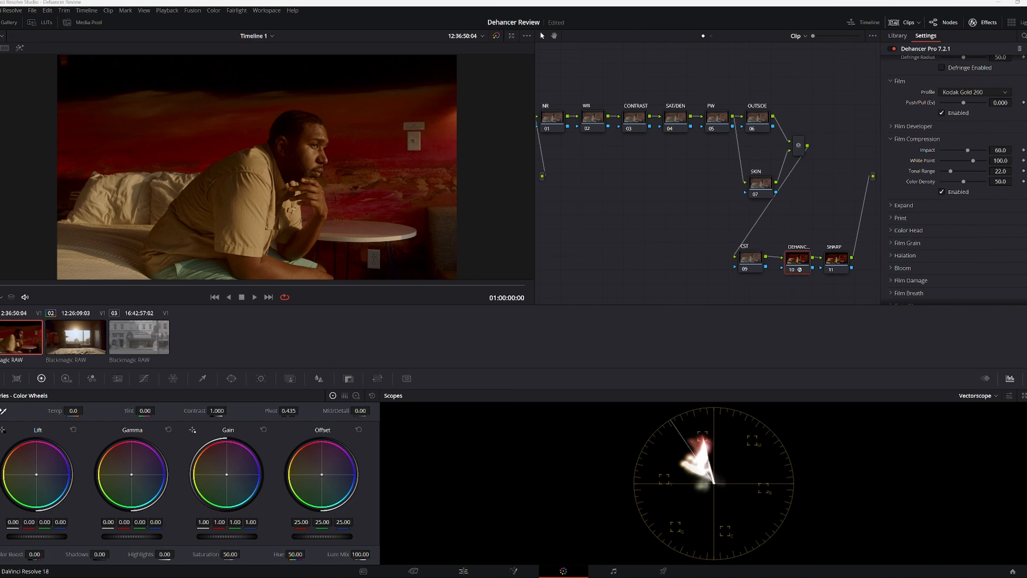
click(892, 203)
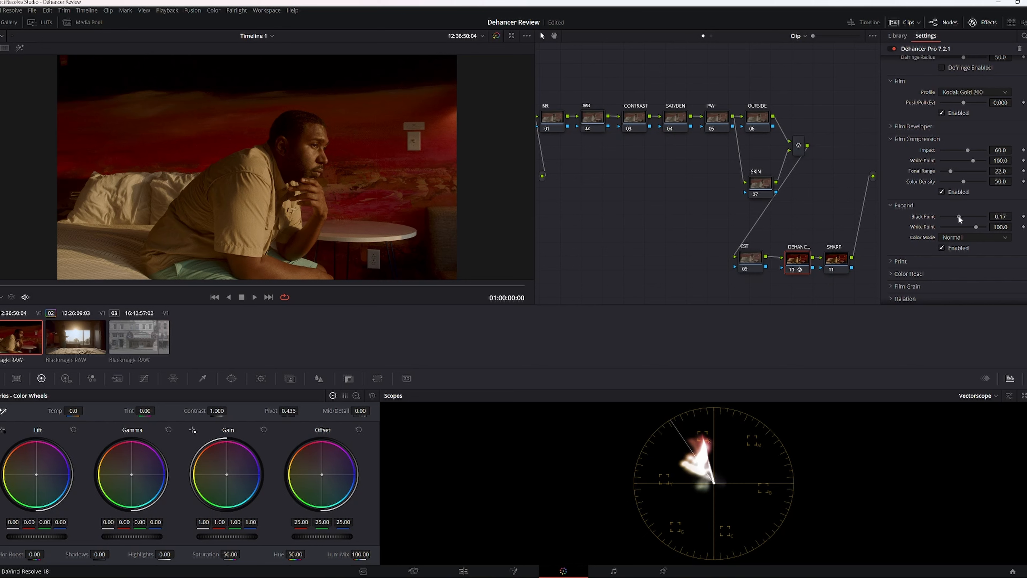
drag(959, 216, 945, 219)
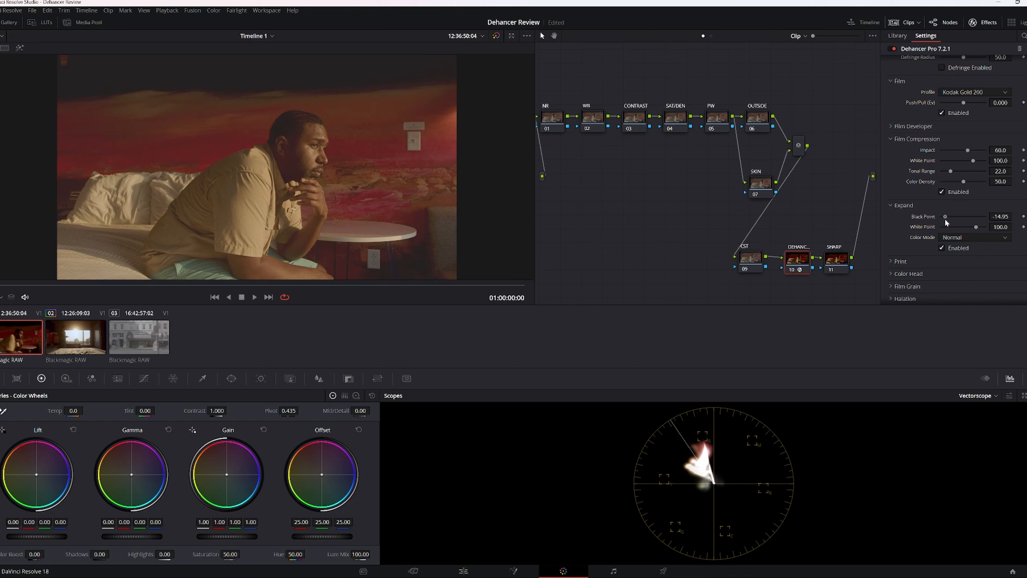
Set the Expand values to Black Point 1.10 and White Point 82.0, keeping Color Mode on Normal
drag(945, 218, 959, 217)
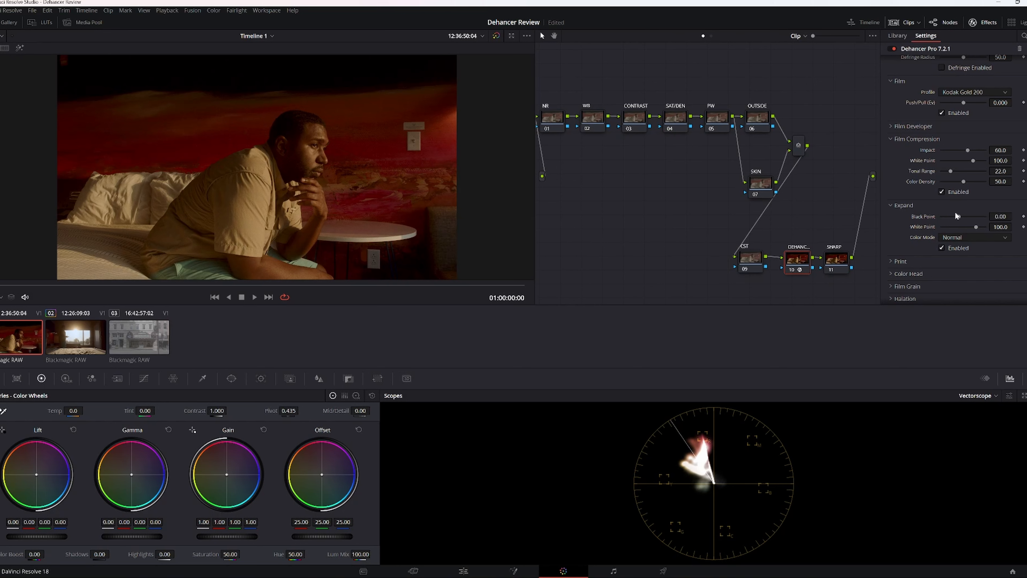
drag(958, 217, 959, 216)
drag(975, 226, 970, 226)
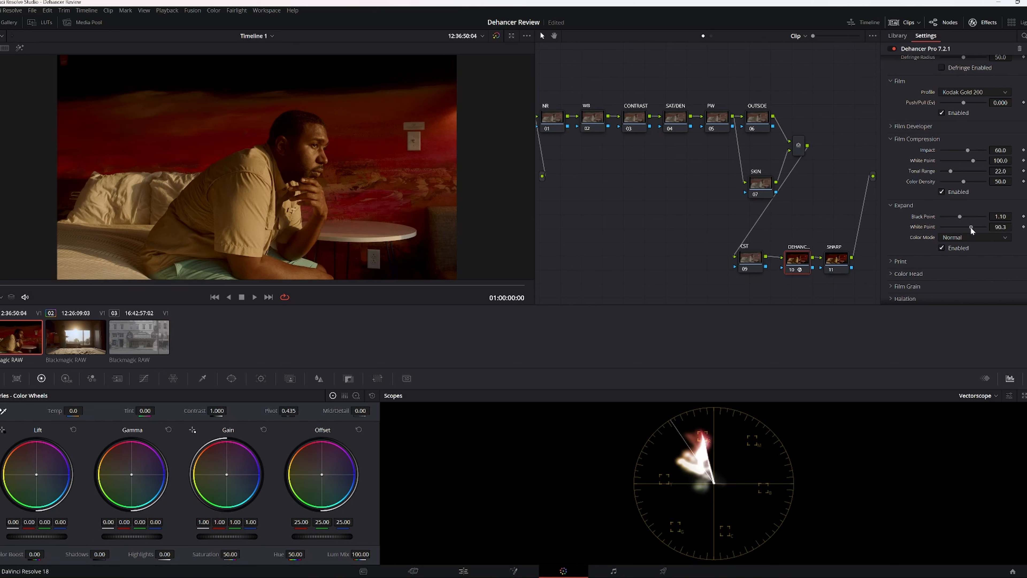
drag(970, 227, 966, 227)
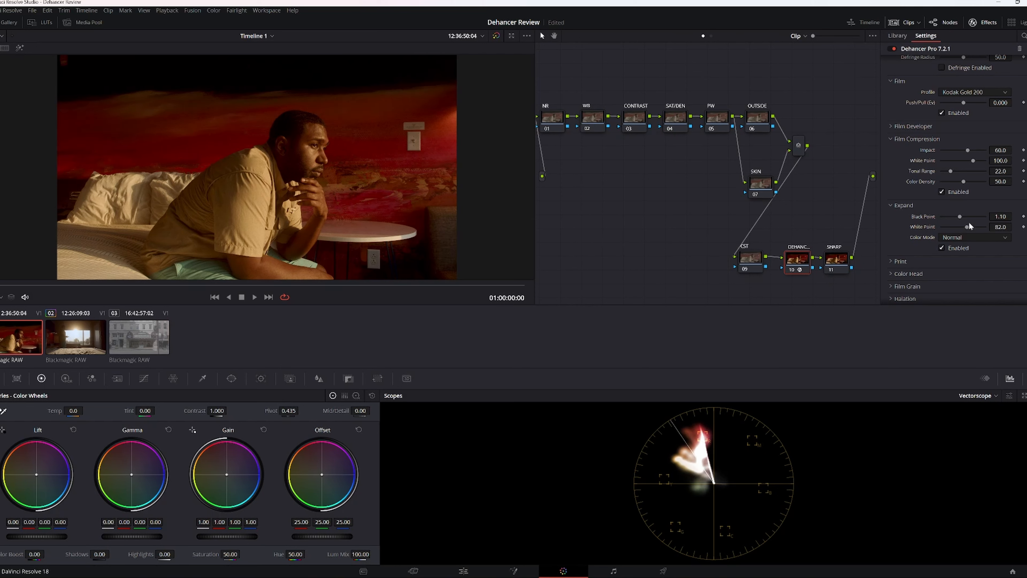
click(958, 238)
click(958, 238)
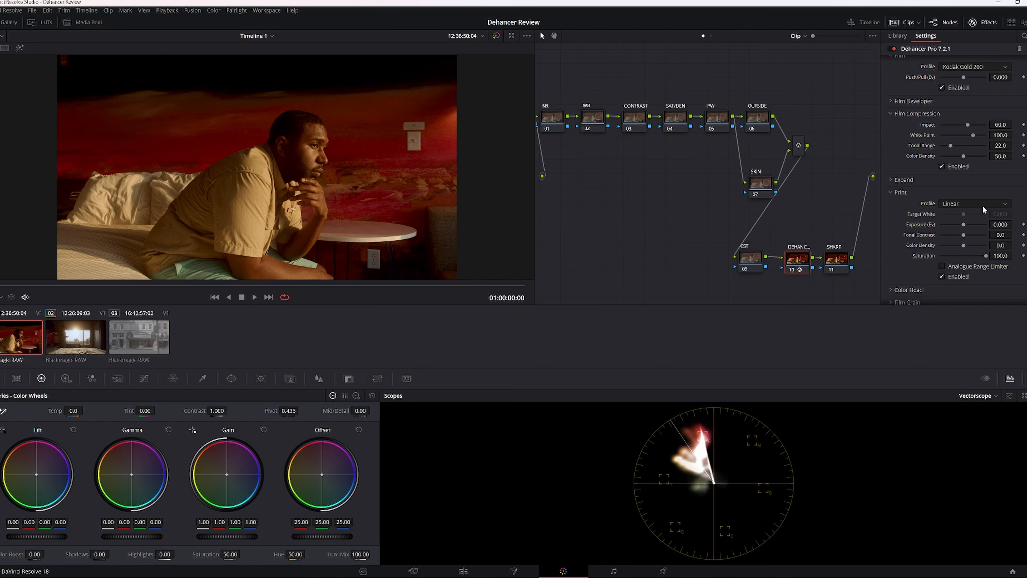
Compare the Fujifilm 3513, Kodak 2383 and Kodak Endura Glossy Paper print profiles on the shot, and settle on Kodak Endura Glossy Paper
click(976, 203)
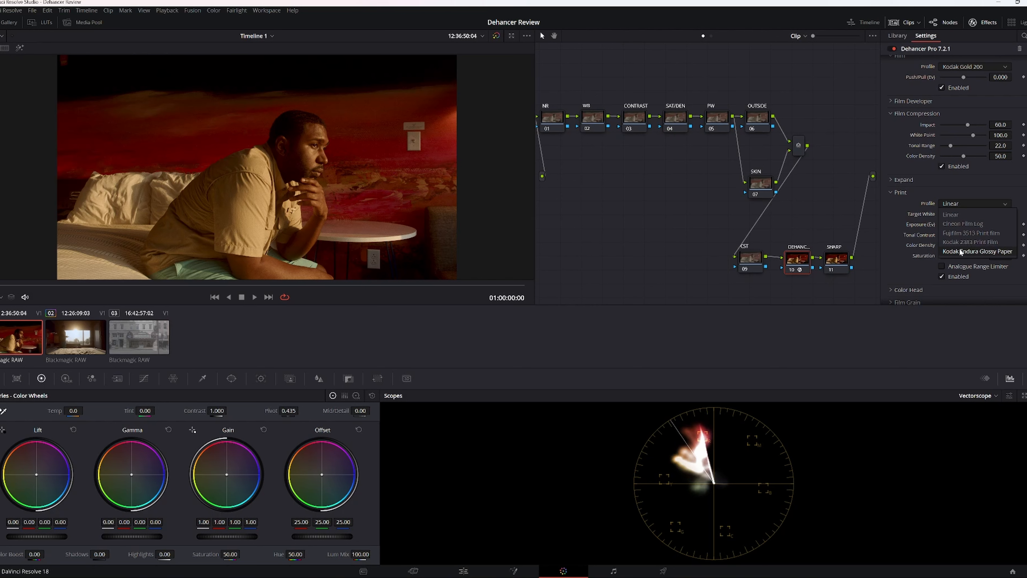
click(968, 232)
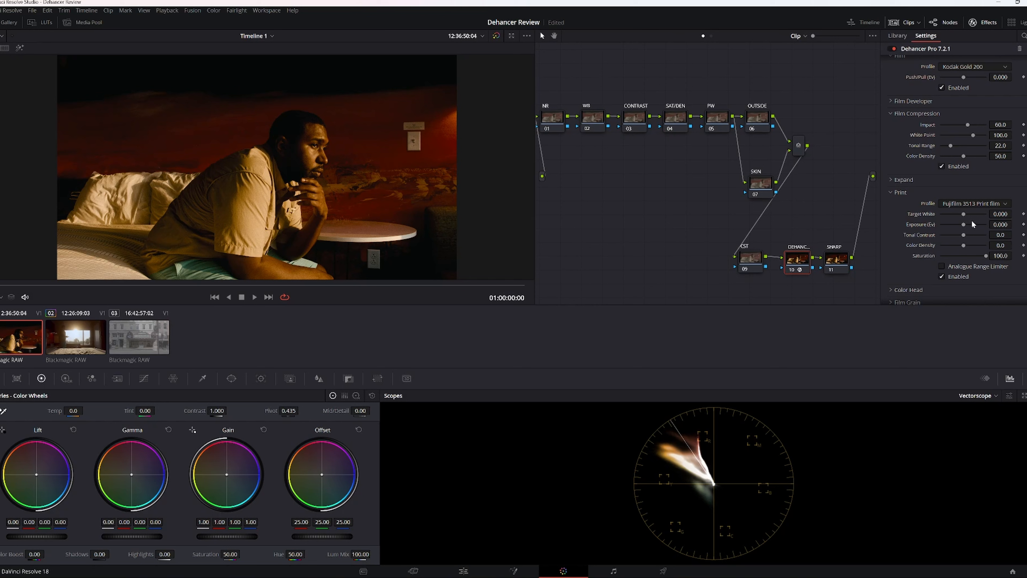
click(980, 202)
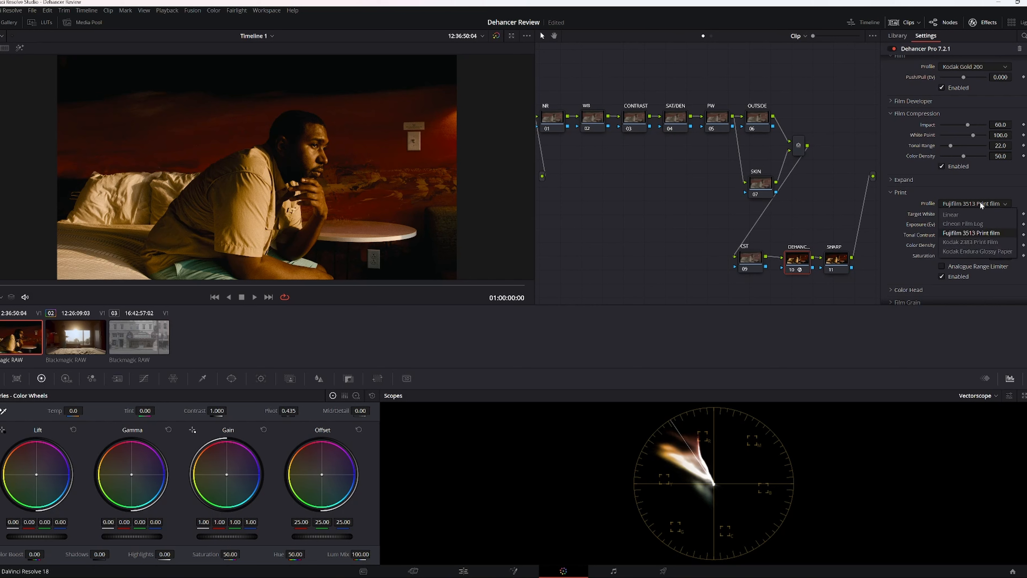
click(977, 231)
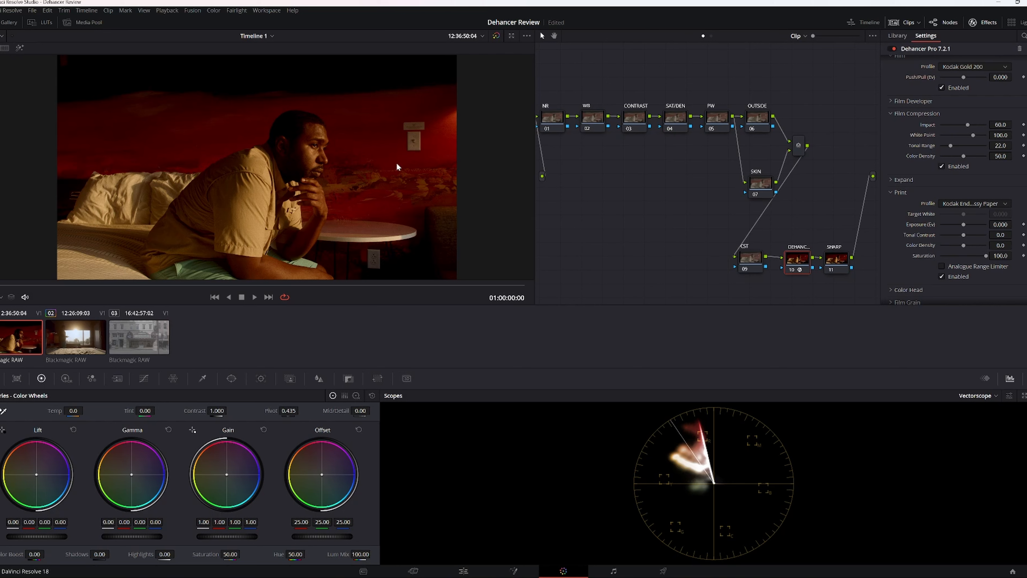
click(979, 203)
click(984, 211)
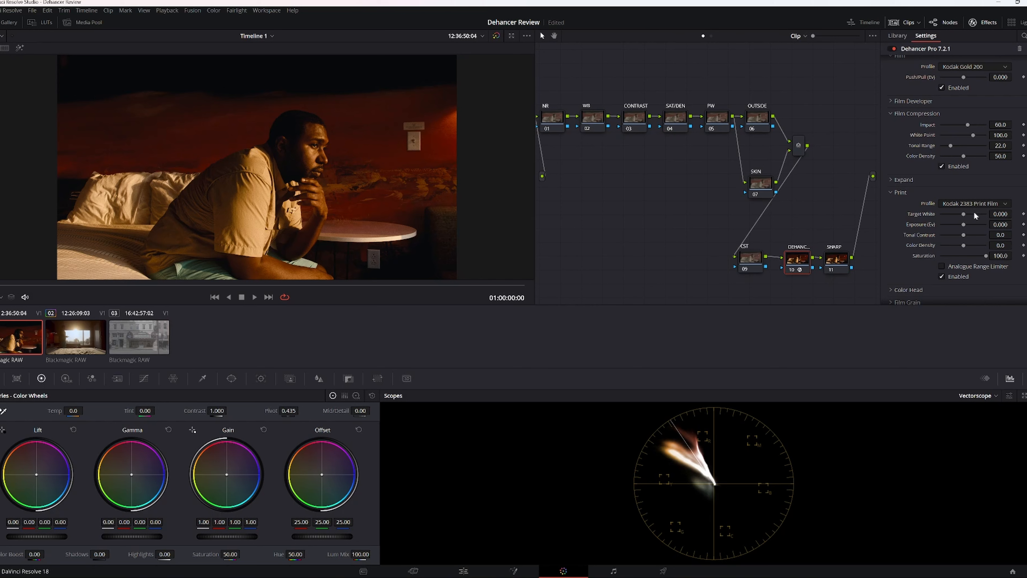
click(979, 203)
click(970, 251)
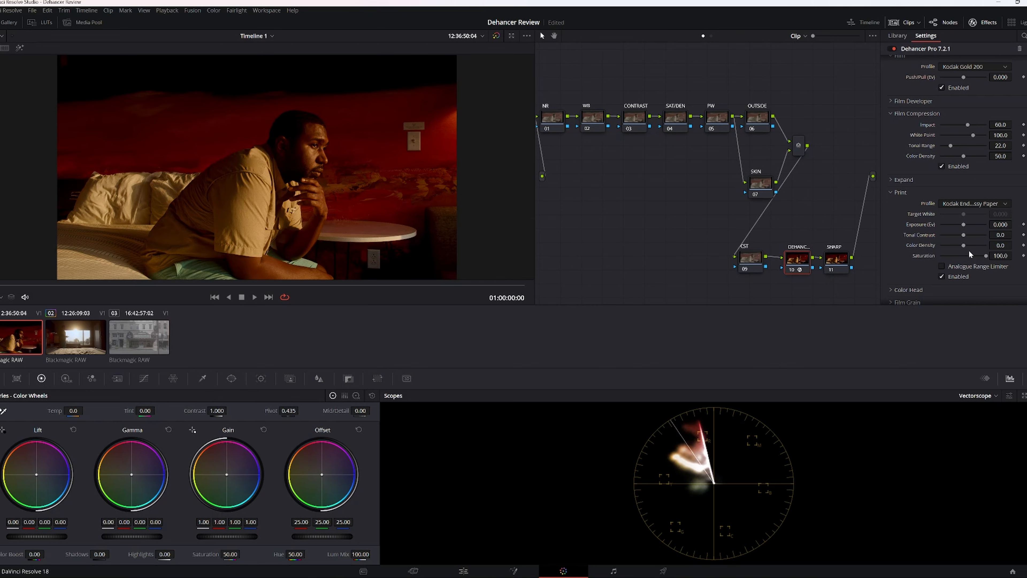
click(974, 203)
click(973, 242)
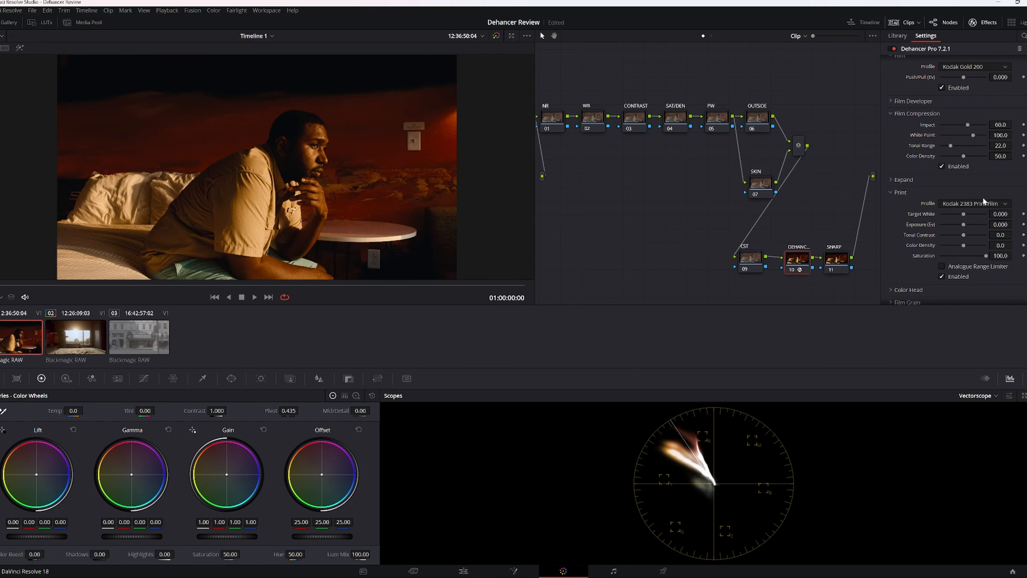
click(984, 202)
click(973, 251)
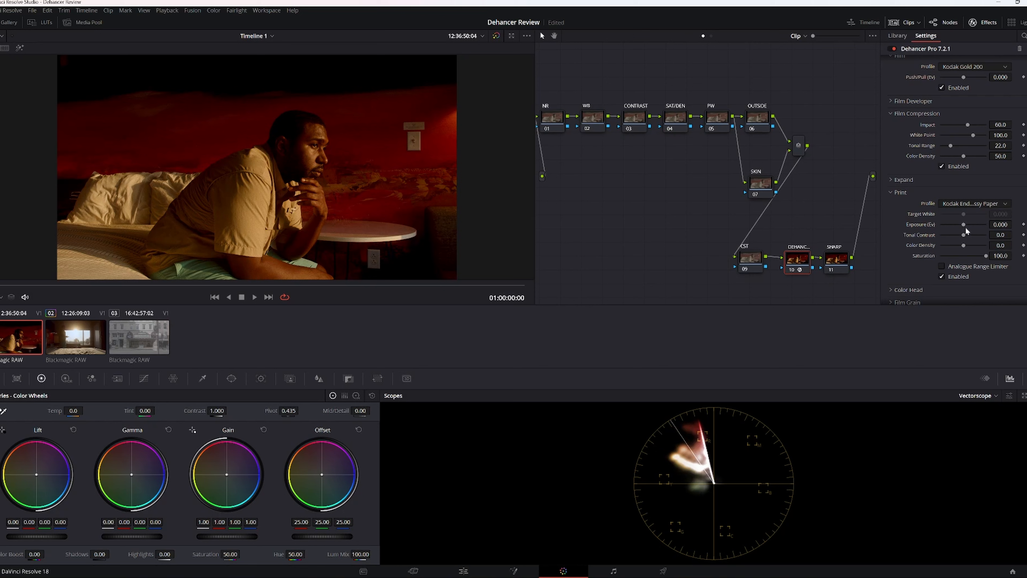
Set the Print values to Exposure 0.852, Tonal Contrast 1.4 and Color Density 4.6
drag(964, 227, 969, 224)
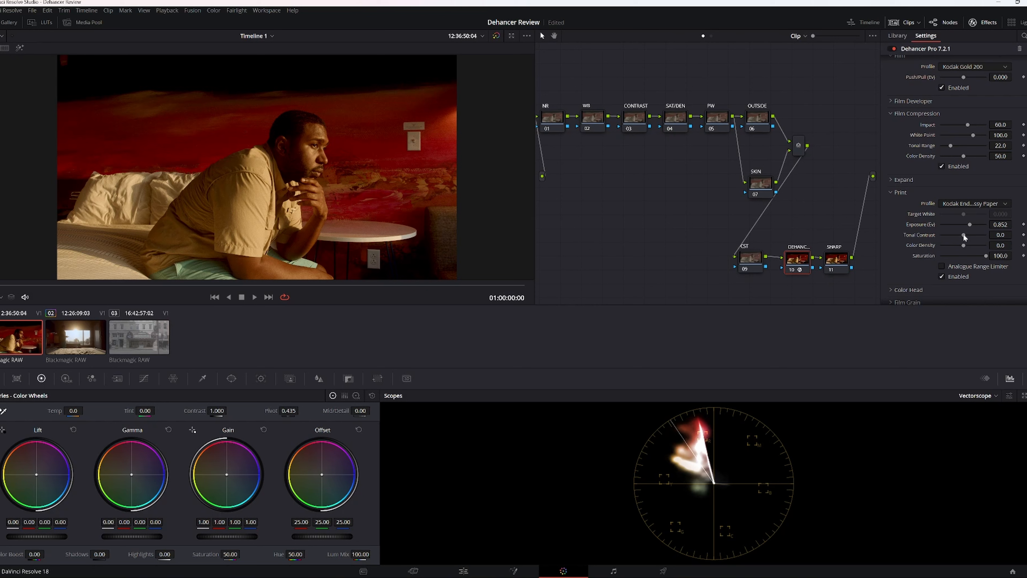
drag(964, 237, 965, 239)
drag(964, 245, 947, 246)
drag(942, 246, 965, 246)
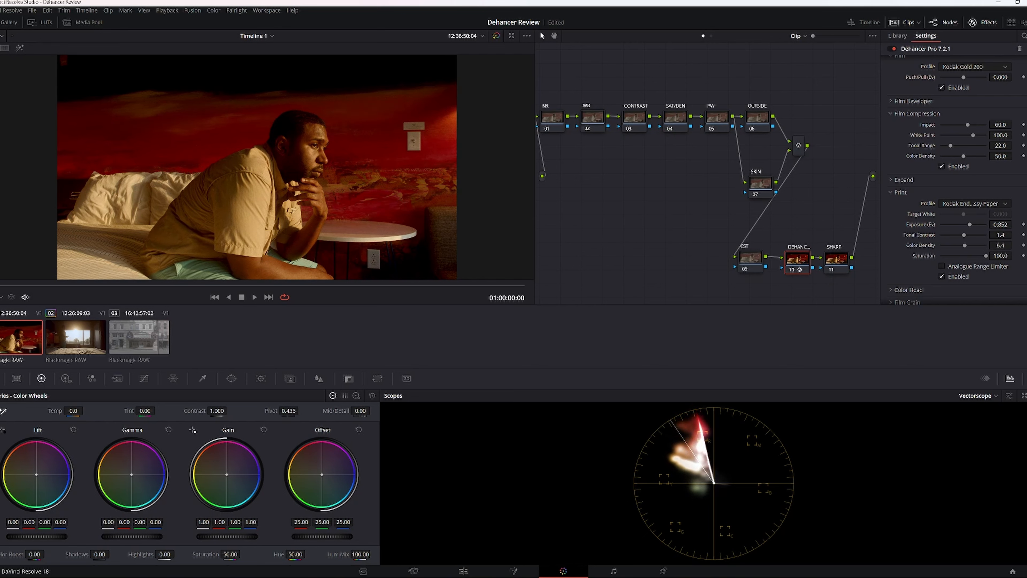
double_click(965, 246)
drag(965, 247, 965, 247)
Bypass and reactivate node 10 to compare the image with and without the print look, and save the project
click(793, 271)
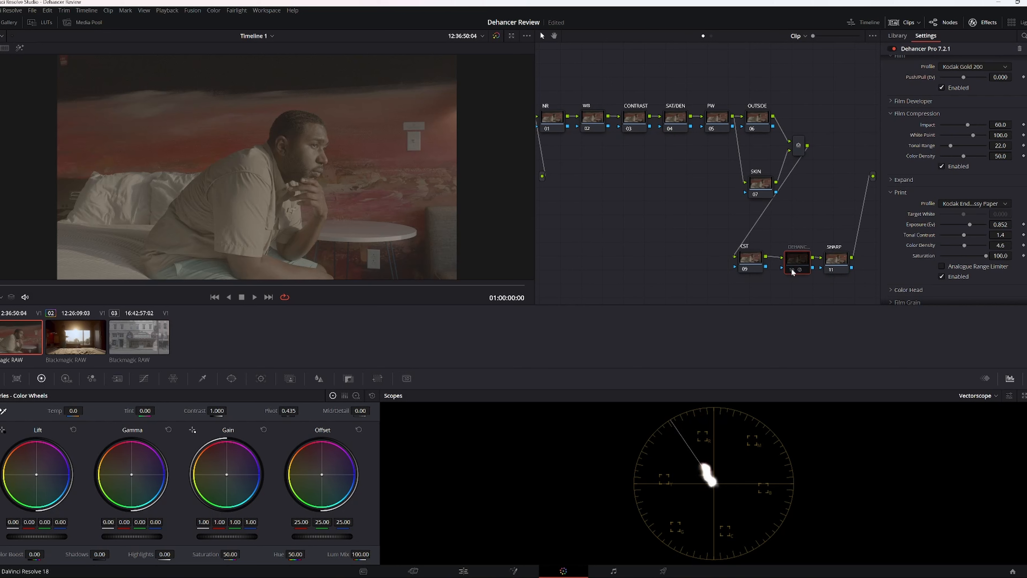
key(ctrl+s)
click(792, 270)
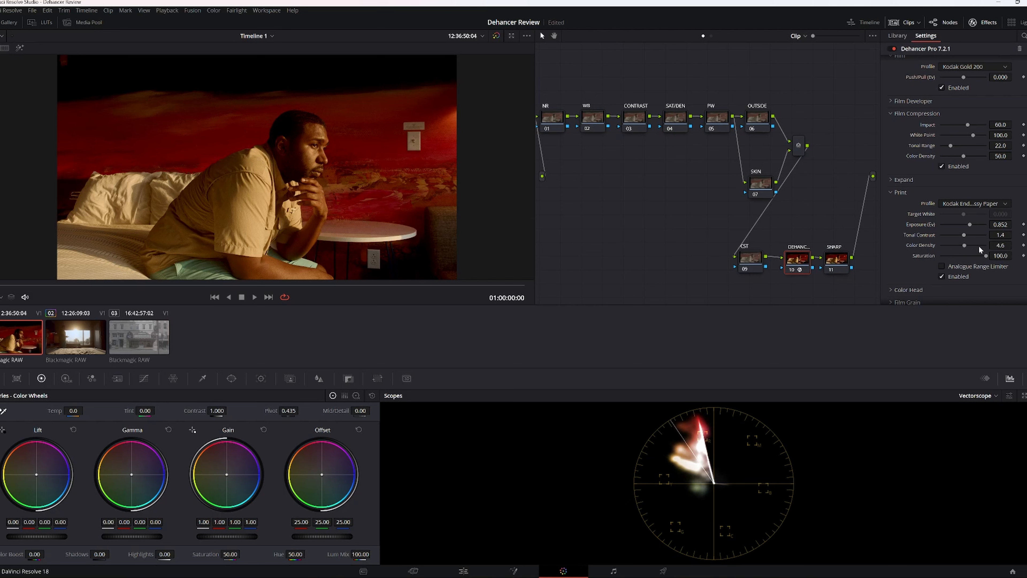
Enable Color Head, try Yellow - Blue at -50.0 and return it to 0.0, and set Magenta - Green to -3.2 and Cyan - Red to -5.1
scroll(914, 239, down, 1)
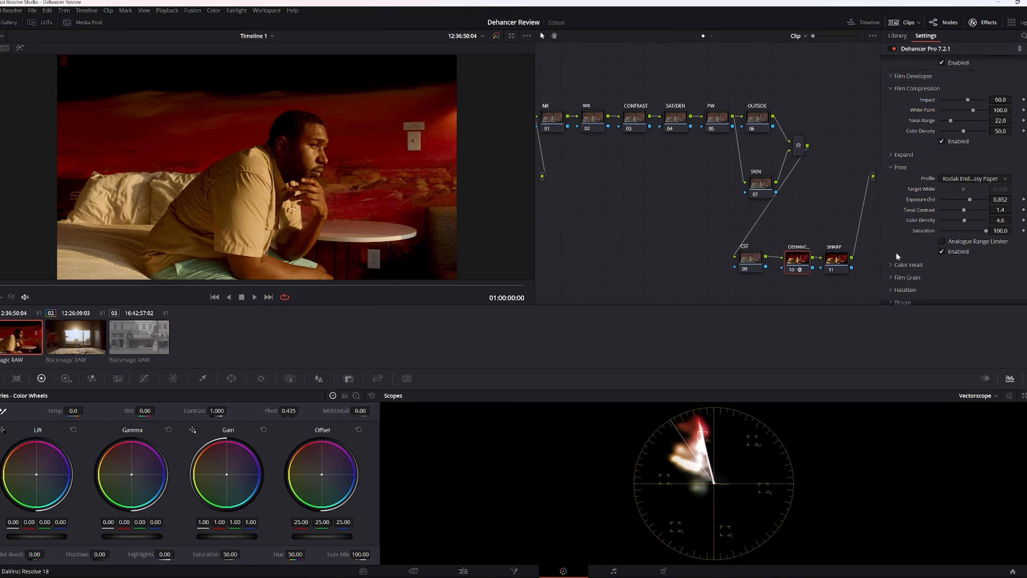
click(890, 264)
scroll(934, 205, down, 4)
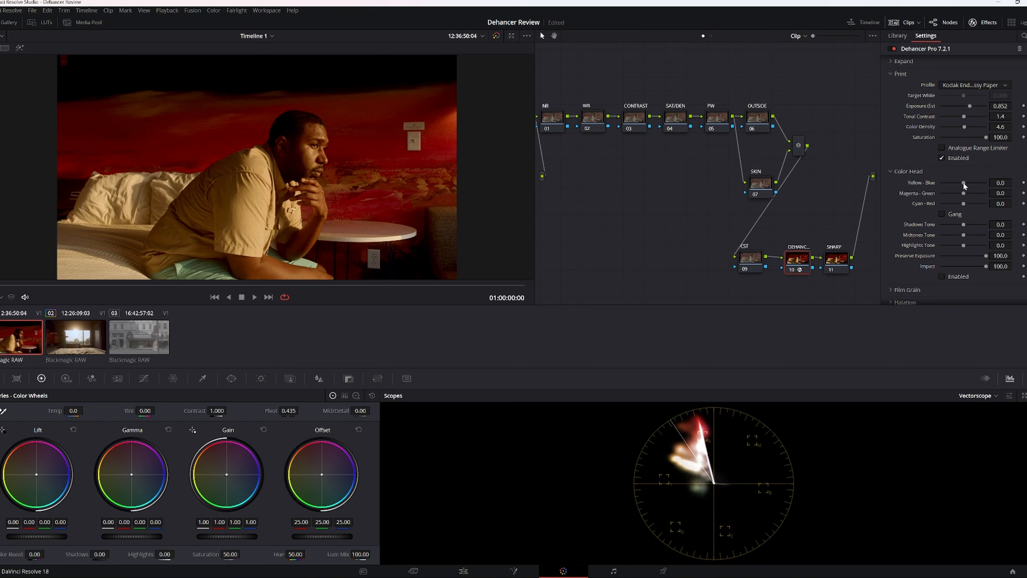
drag(963, 184, 947, 185)
click(941, 276)
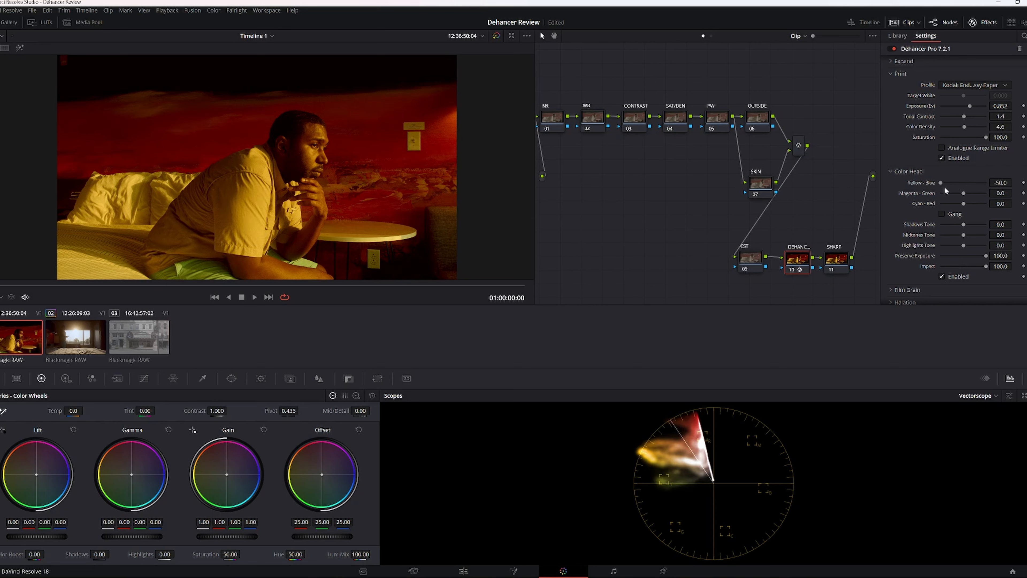
mouse_move(940, 182)
mouse_down()
mouse_move(978, 185)
mouse_move(950, 193)
mouse_move(979, 193)
mouse_move(963, 193)
mouse_up()
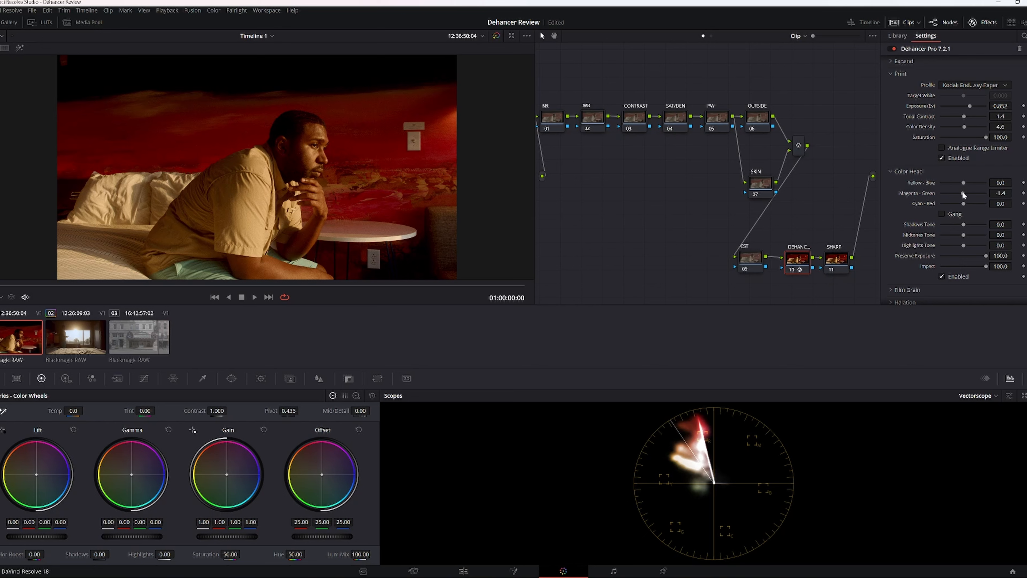
drag(963, 191, 961, 202)
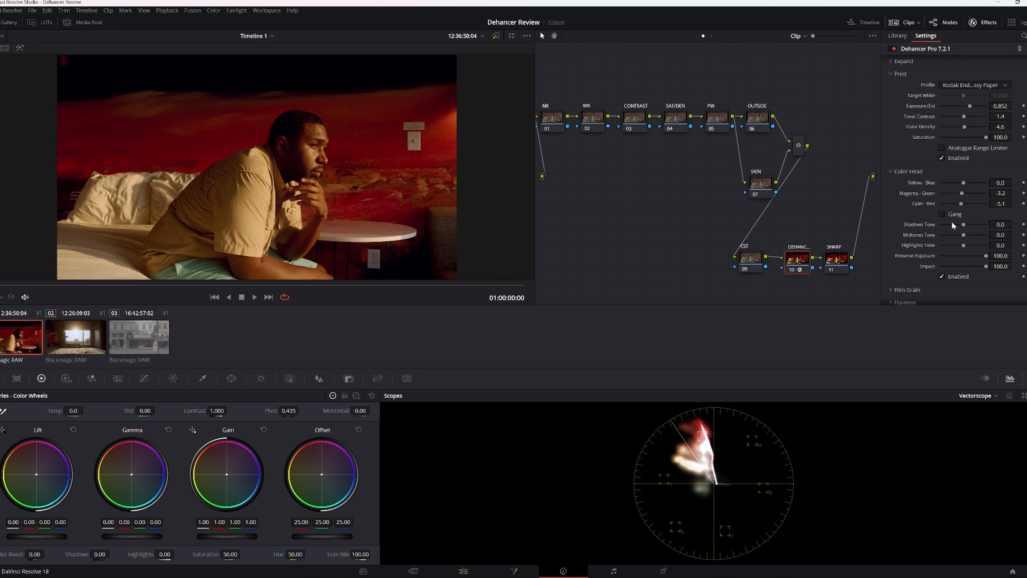
Set the Color Head tones to Shadows -0.9, Midtones 11.9 and Highlights 6.4, and reduce its Impact to 88.1
mouse_move(963, 225)
mouse_down()
mouse_move(952, 226)
mouse_move(973, 230)
mouse_move(961, 229)
mouse_up()
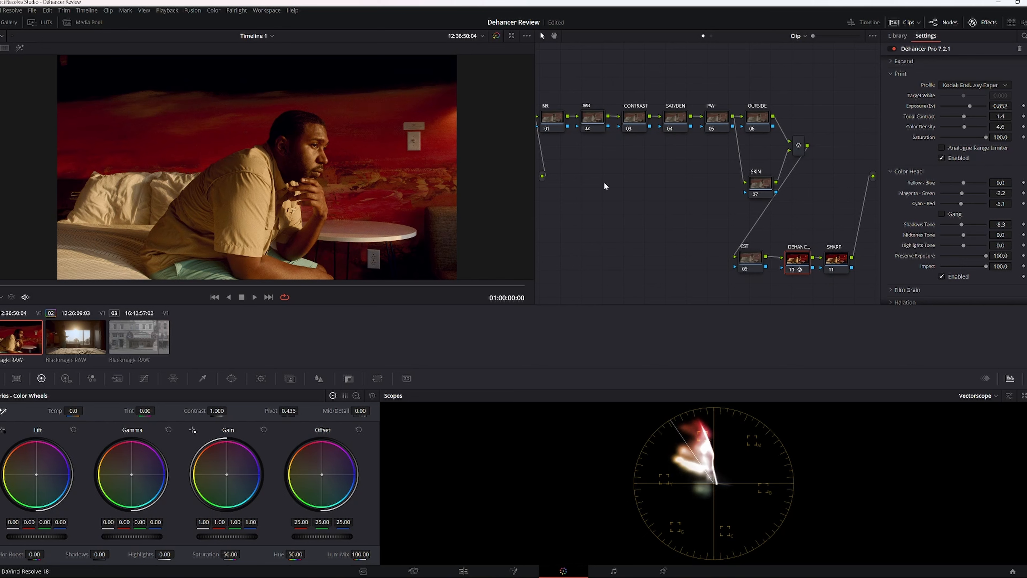
mouse_move(963, 225)
mouse_down()
mouse_move(963, 237)
mouse_move(953, 235)
mouse_move(966, 238)
mouse_up()
mouse_move(963, 246)
mouse_down()
mouse_move(944, 246)
mouse_move(965, 246)
mouse_up()
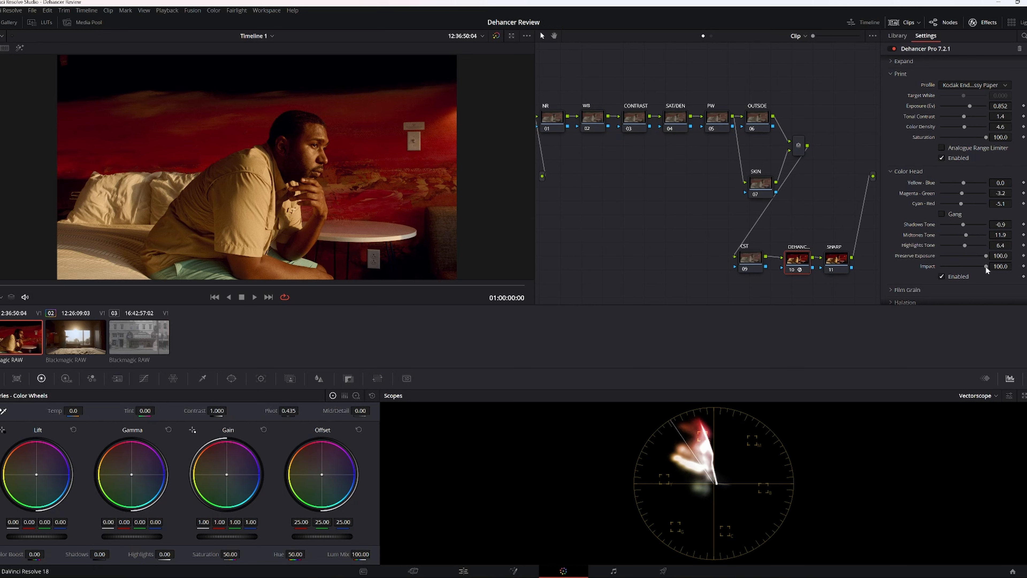
mouse_move(984, 266)
mouse_down()
mouse_move(953, 265)
mouse_move(987, 266)
mouse_up()
drag(986, 267, 938, 268)
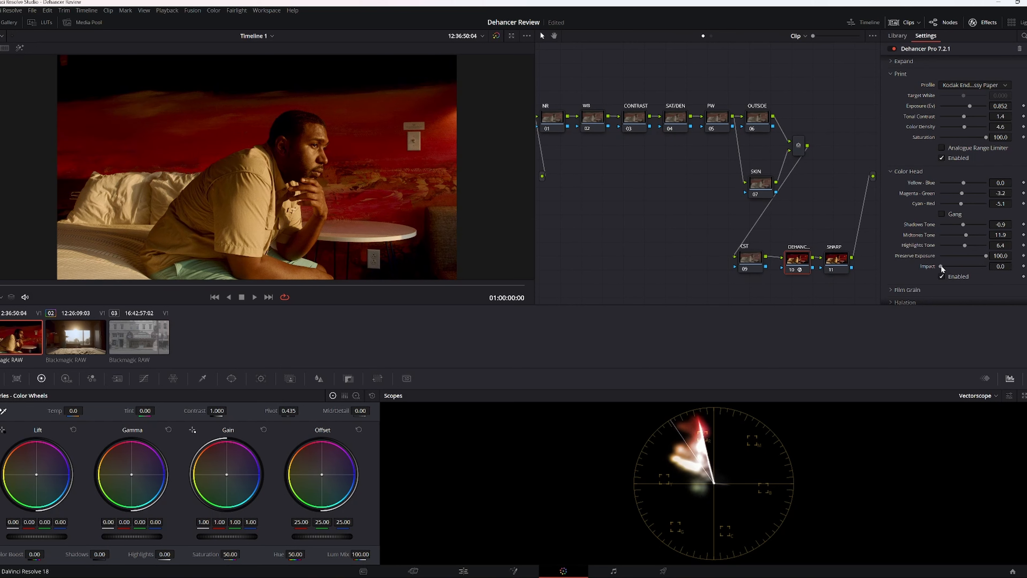
drag(940, 267, 982, 267)
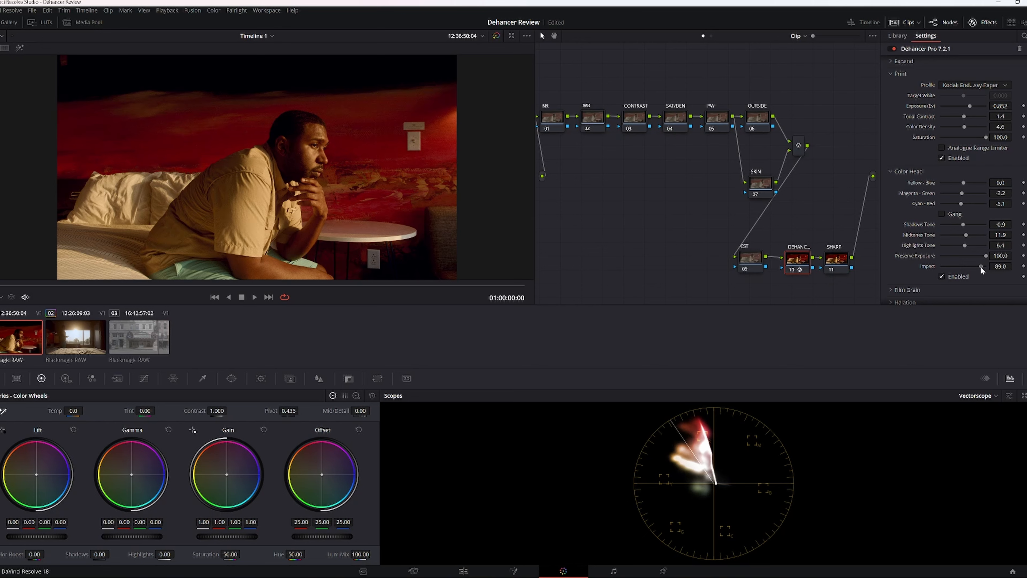
Try the 8 mm ISO 250 film grain profile with the Amount at 100.0 and at 15.6
click(890, 289)
scroll(933, 243, down, 2)
scroll(934, 243, down, 1)
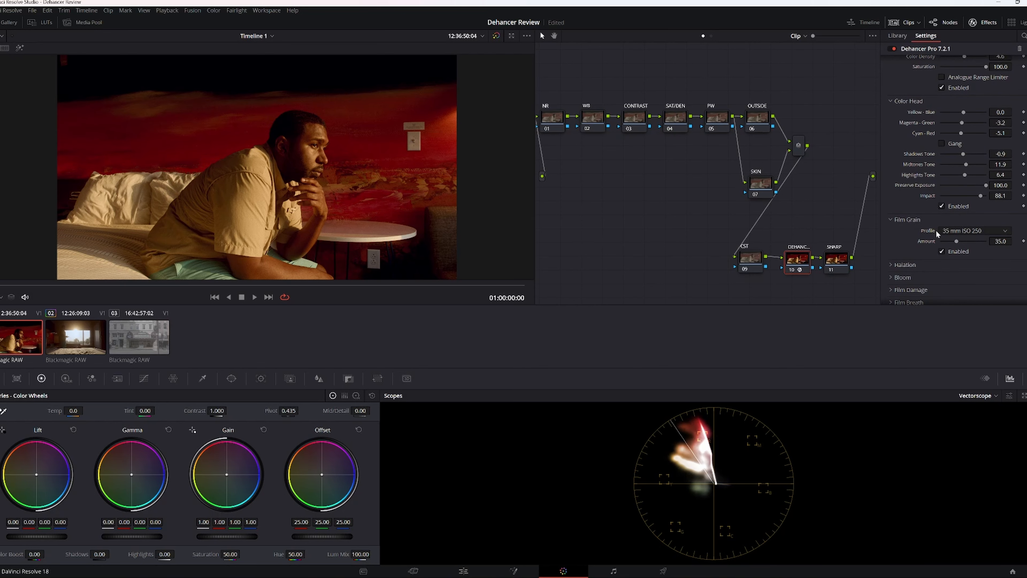
click(953, 231)
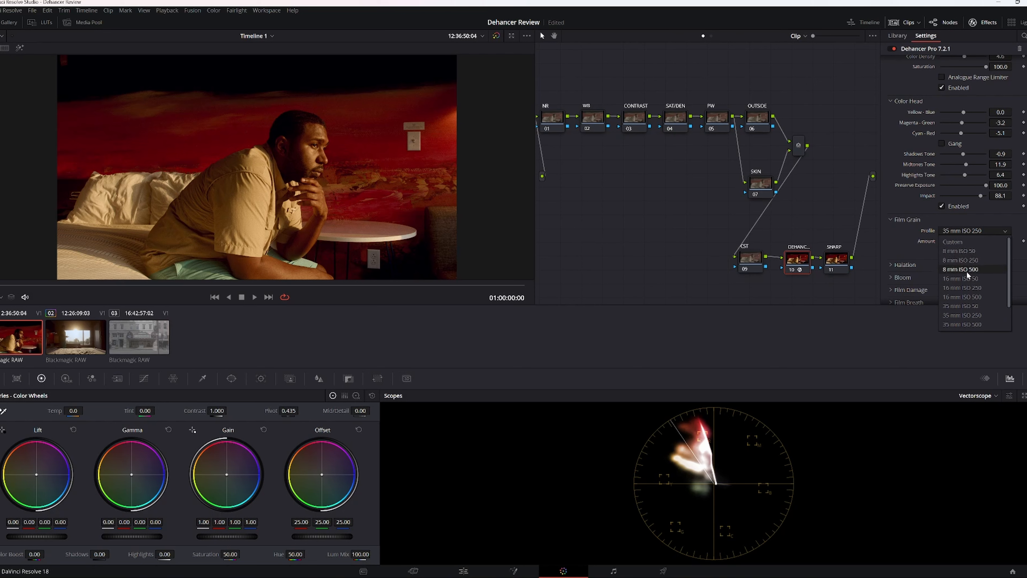
scroll(961, 306, down, 1)
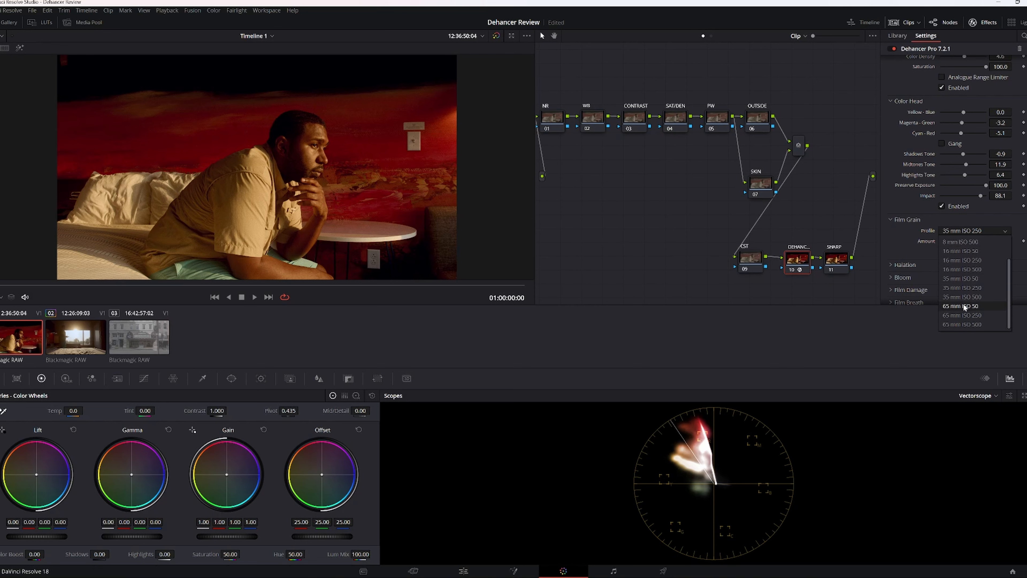
scroll(967, 281, up, 1)
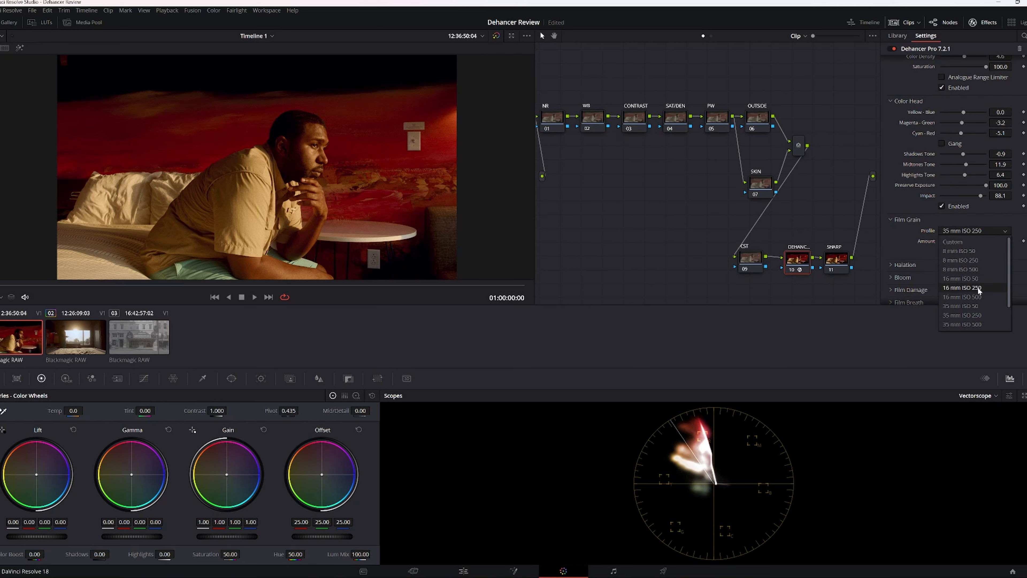
click(965, 261)
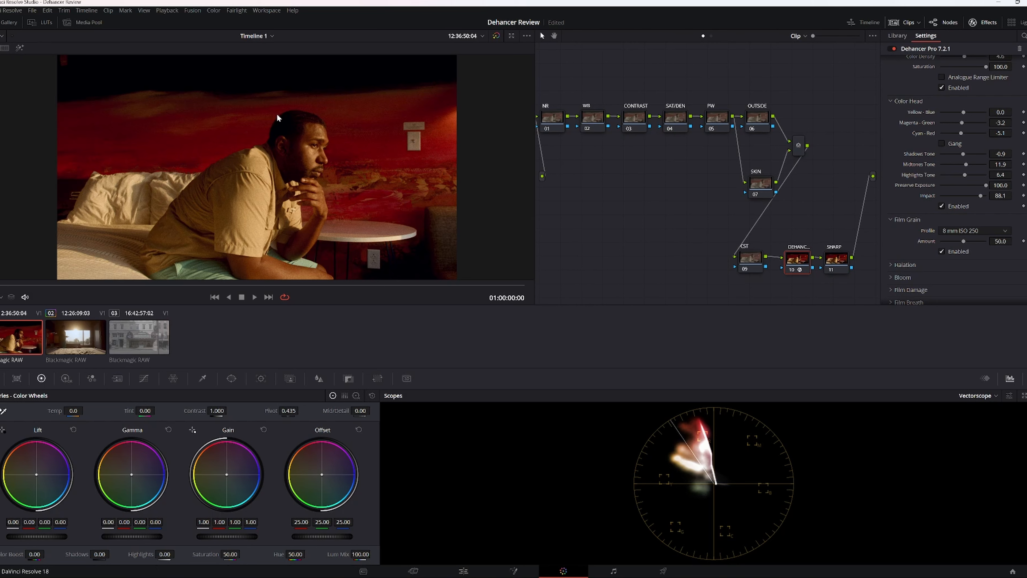
drag(973, 242, 984, 245)
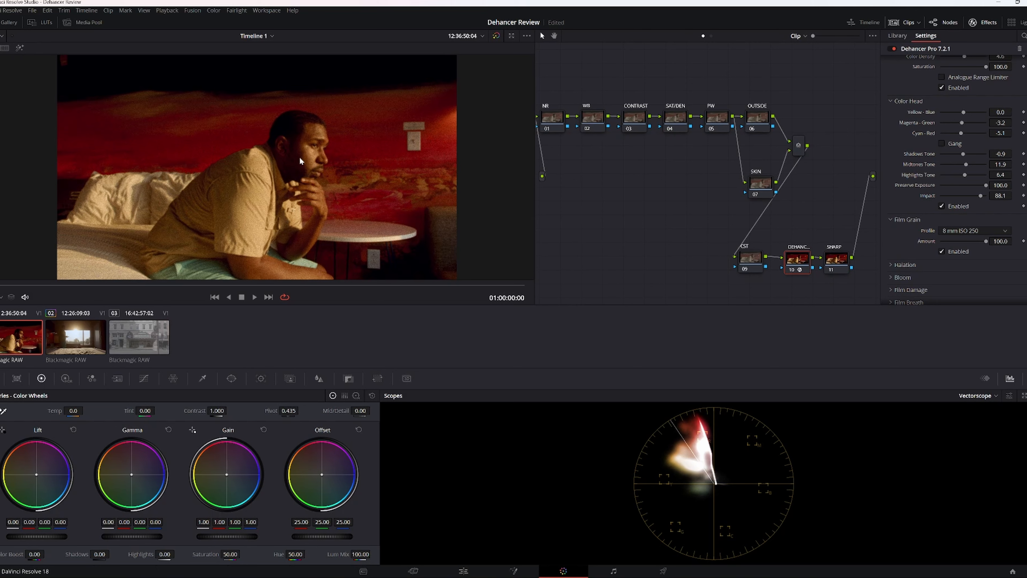
drag(987, 240, 948, 242)
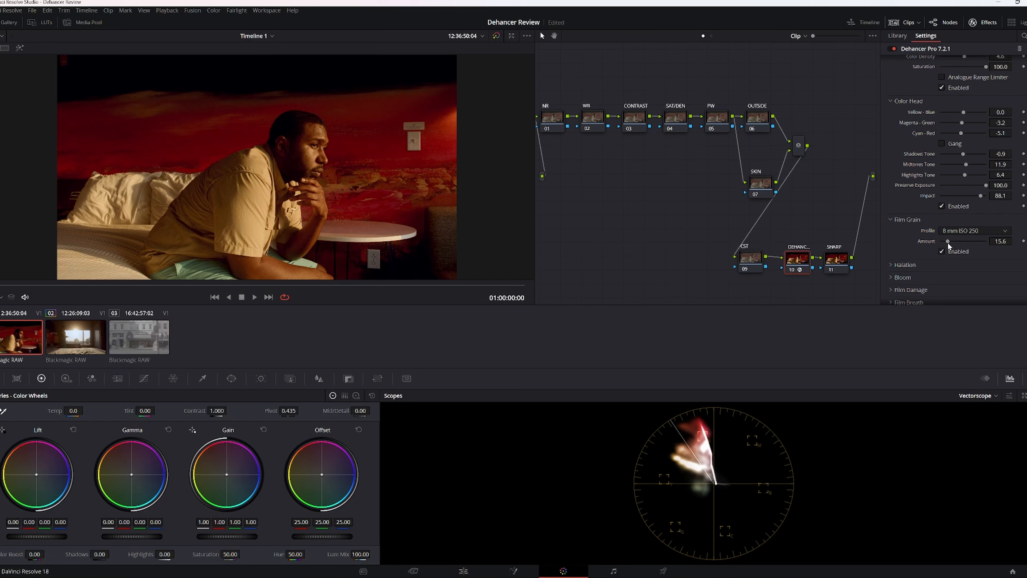
Choose the 16 mm ISO 500 film grain profile and set its Amount to 34.8
click(979, 230)
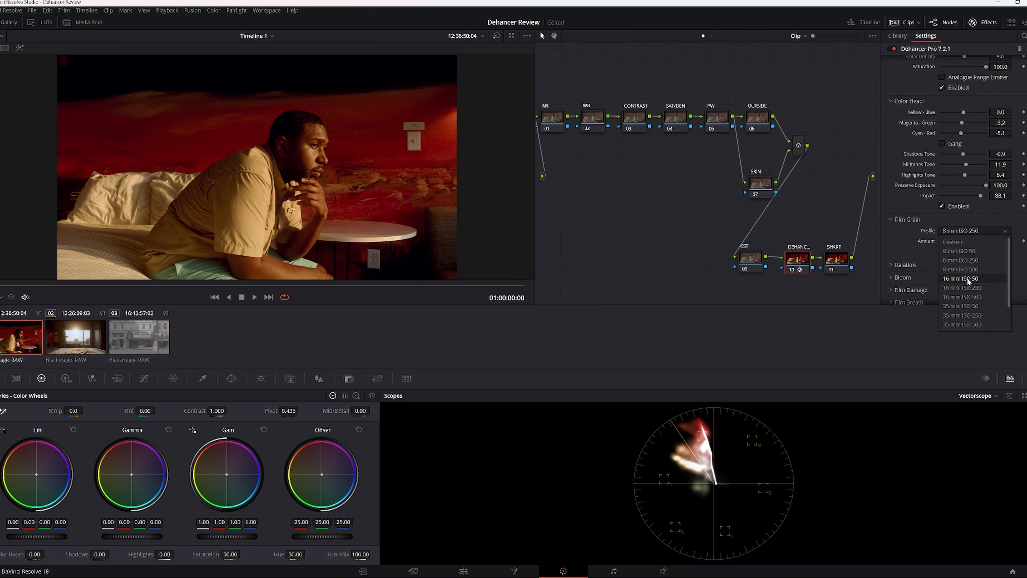
click(965, 295)
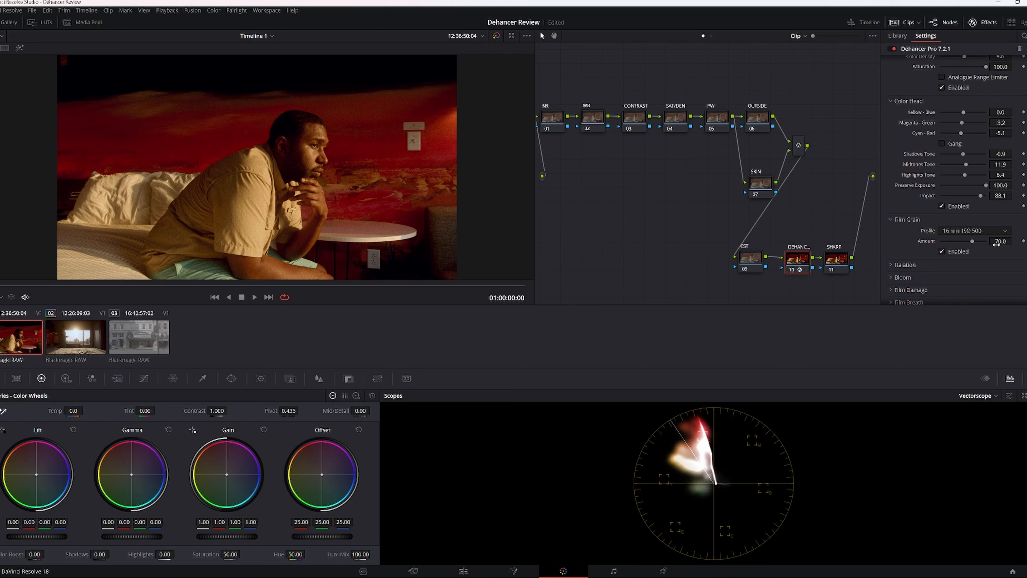
drag(972, 241, 956, 241)
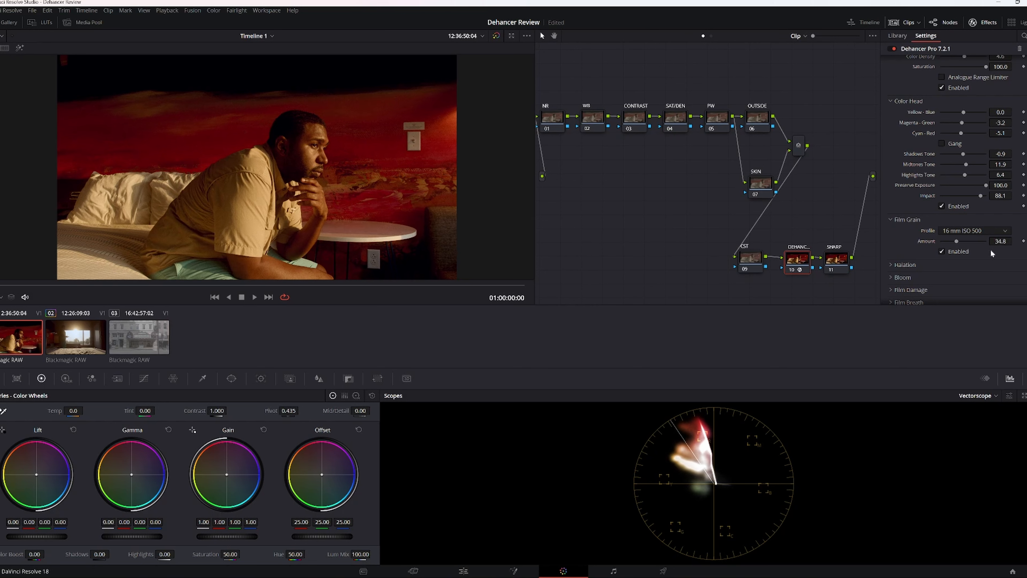
Switch the film grain profile to 35 mm ISO 50 and set its Amount to 20.2
click(973, 229)
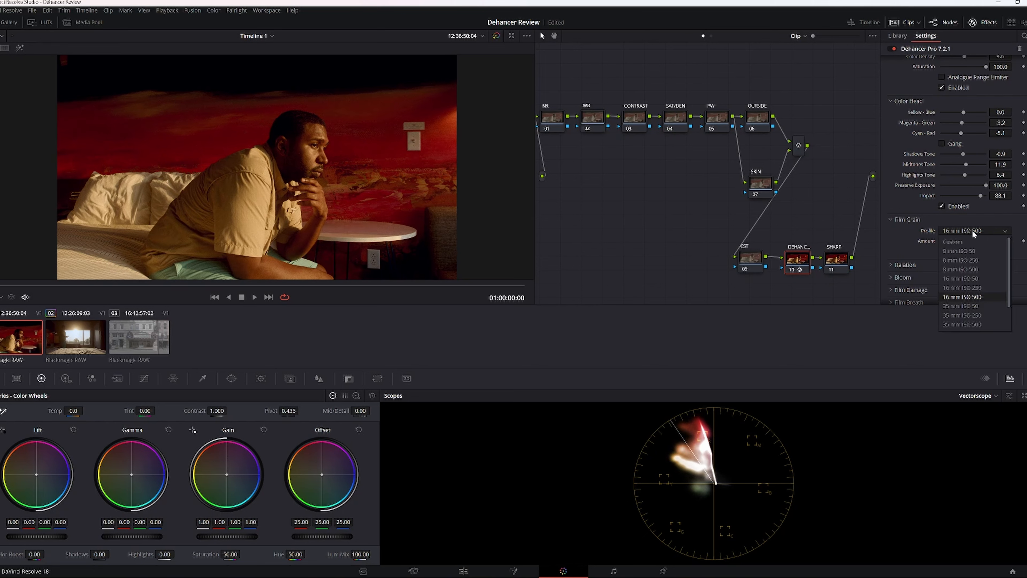
click(963, 302)
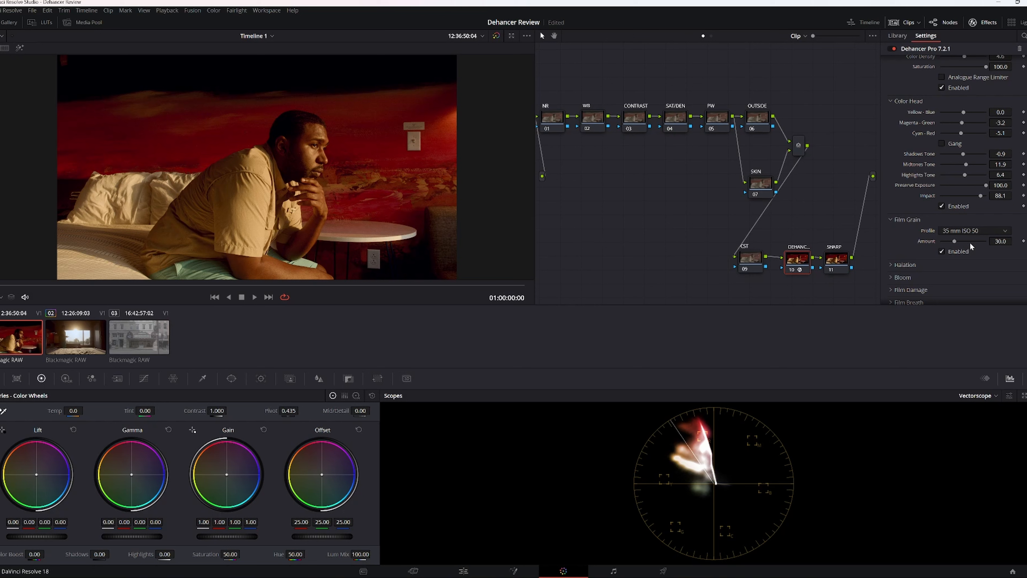
mouse_move(955, 240)
mouse_down()
mouse_move(978, 242)
mouse_move(949, 241)
mouse_up()
Enable Bloom with the 35 mm / Super 35 profile and compare the image with the effect off and on
click(891, 277)
scroll(931, 246, down, 2)
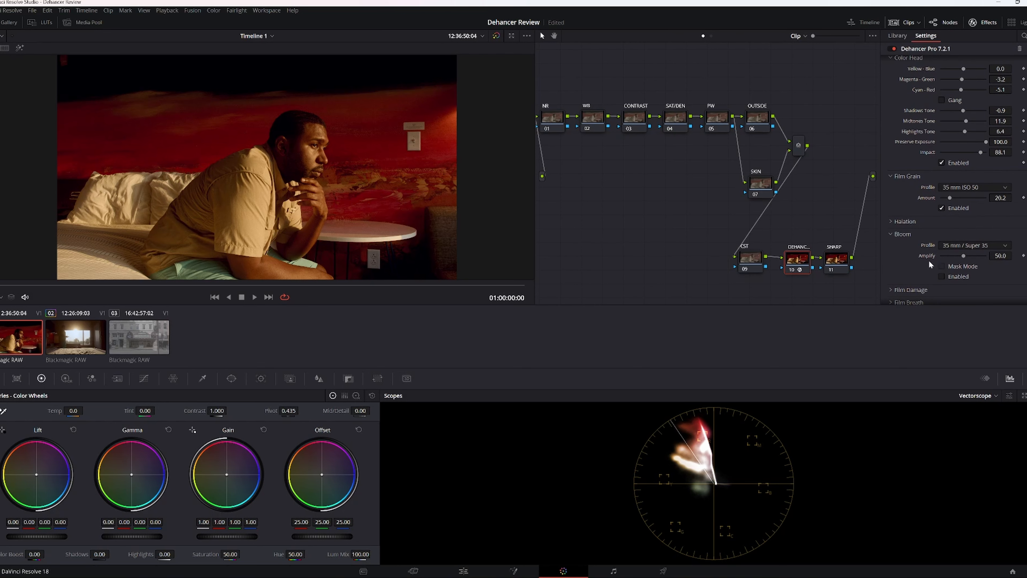
click(941, 277)
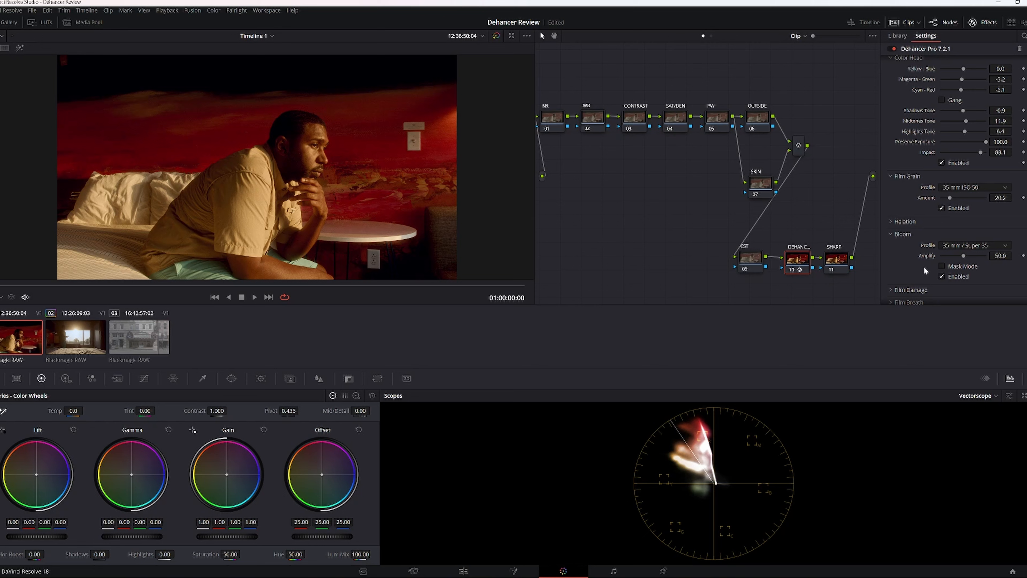
click(942, 276)
click(942, 276)
click(942, 276)
click(942, 276)
Enable the Vignette in Dehancer Pro and set its Exposure to -0.900
scroll(918, 240, down, 2)
scroll(951, 218, down, 1)
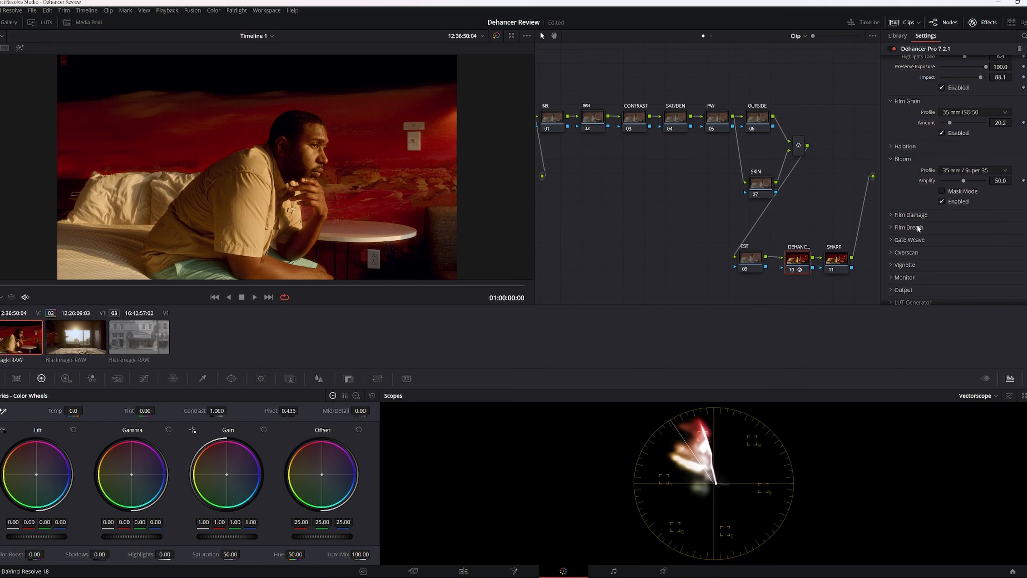
click(890, 265)
scroll(929, 243, down, 2)
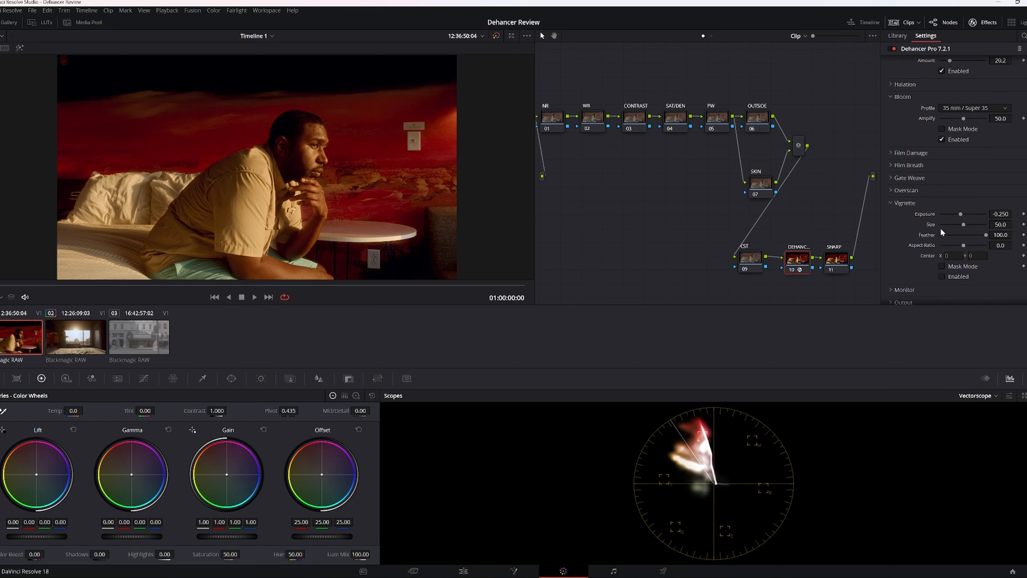
scroll(943, 238, down, 1)
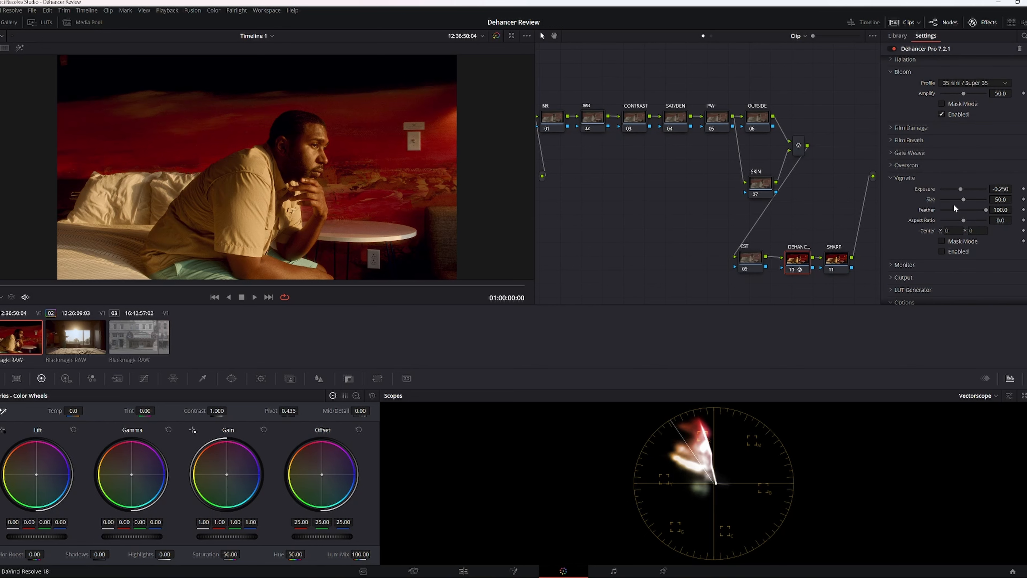
click(942, 252)
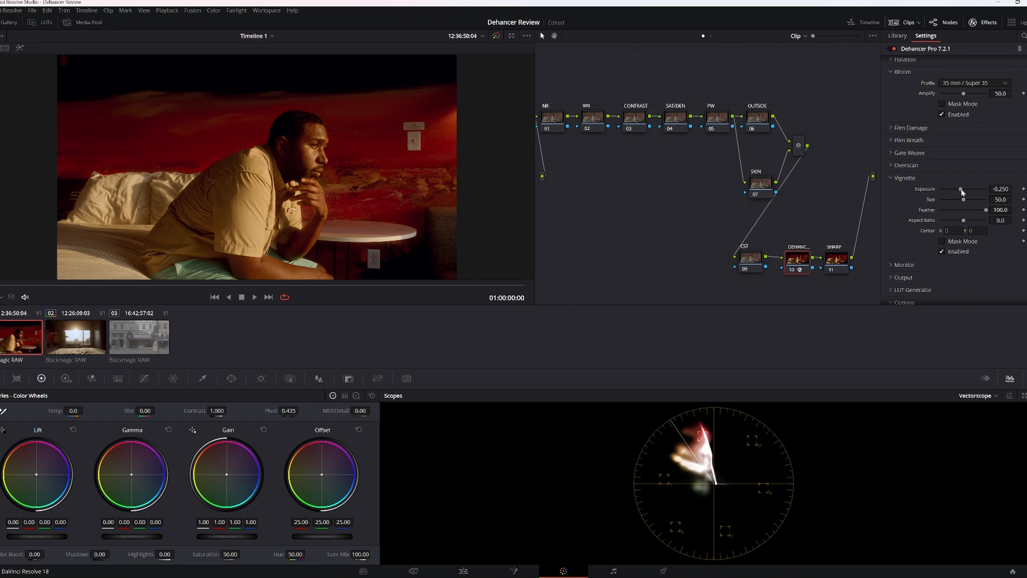
drag(962, 191, 955, 189)
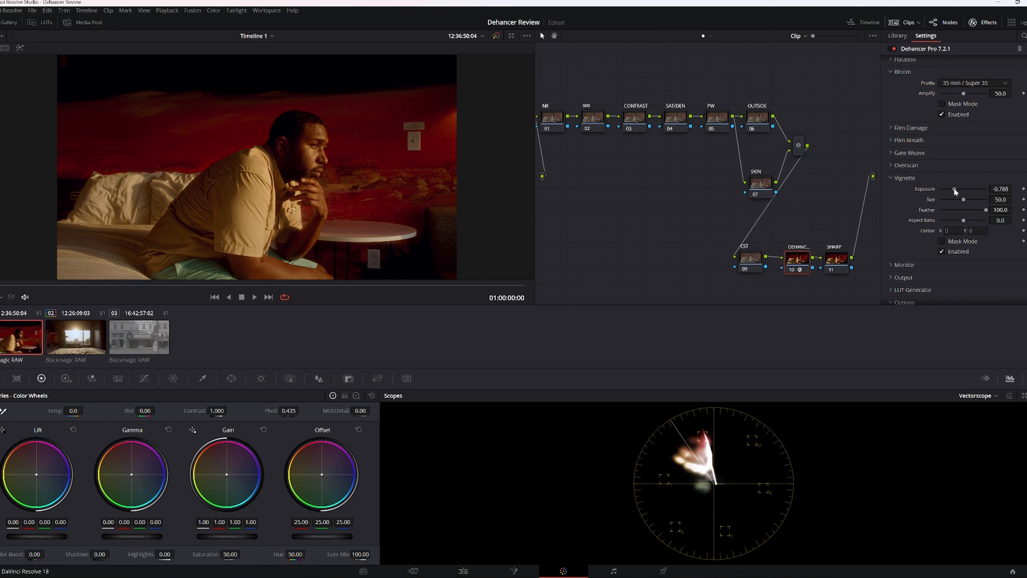
drag(955, 189, 952, 186)
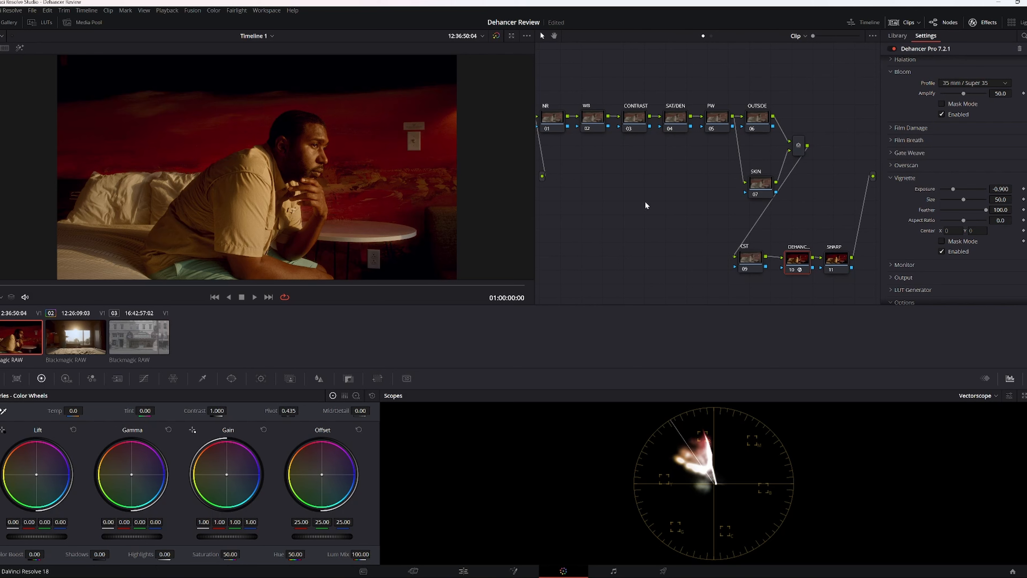
Compare the image with the Dehancer node disabled and enabled
click(791, 269)
click(791, 269)
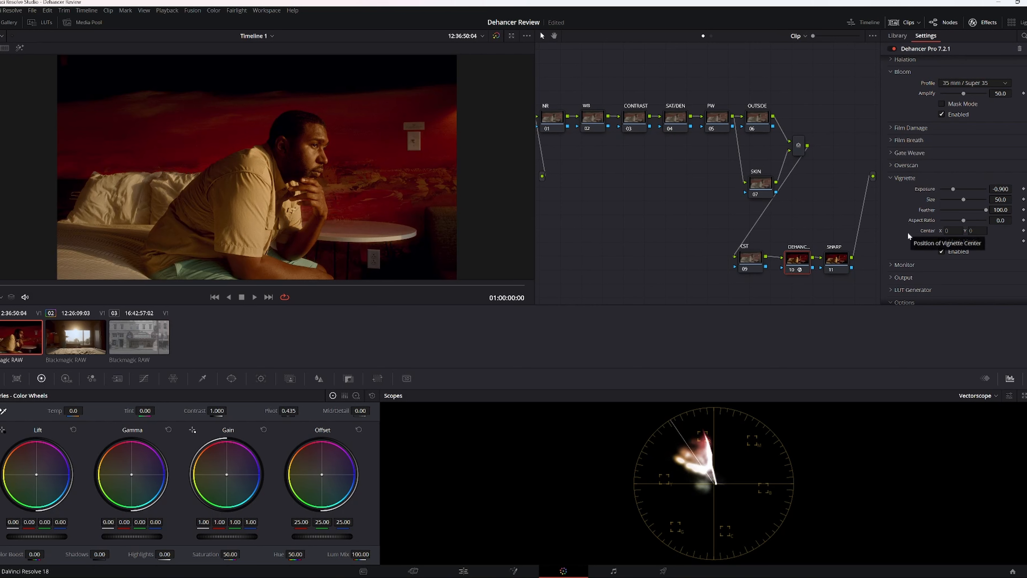
scroll(907, 234, down, 2)
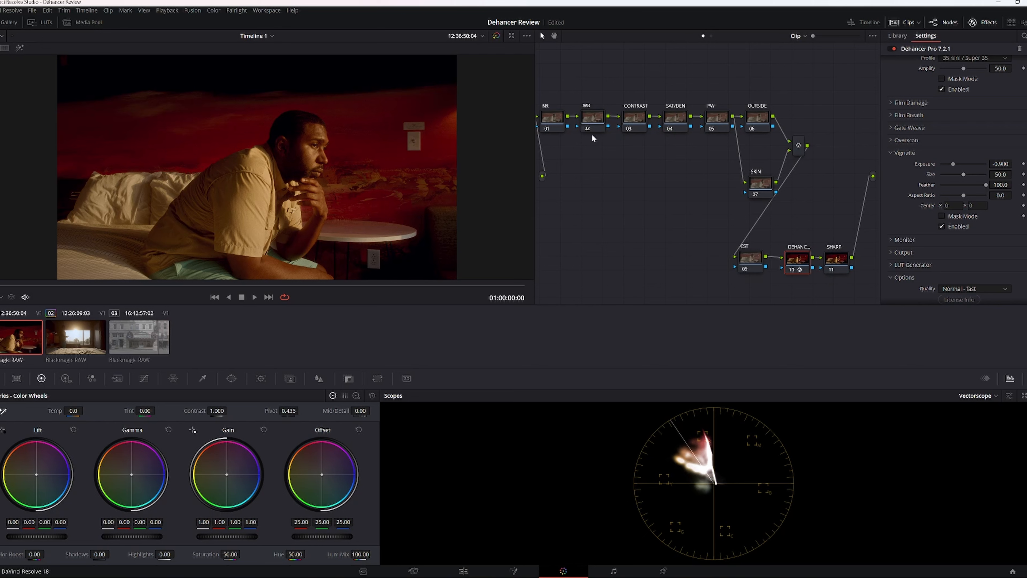
Apply noise reduction on the NR node with 3 temporal frames, temporal Chroma threshold 5.4 and spatial Luma threshold 6.0, and compare the node off and on
click(554, 117)
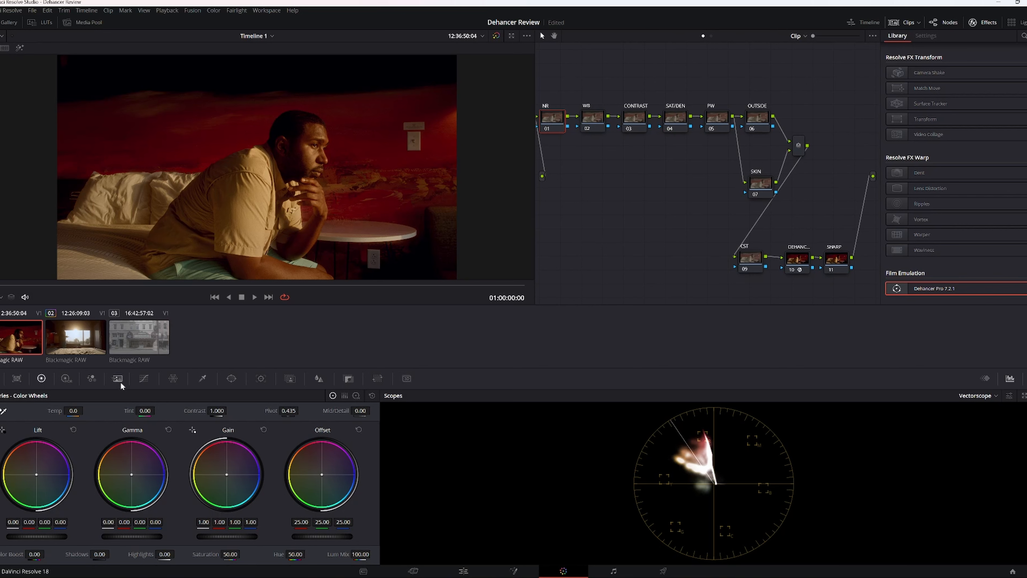
click(117, 378)
click(37, 430)
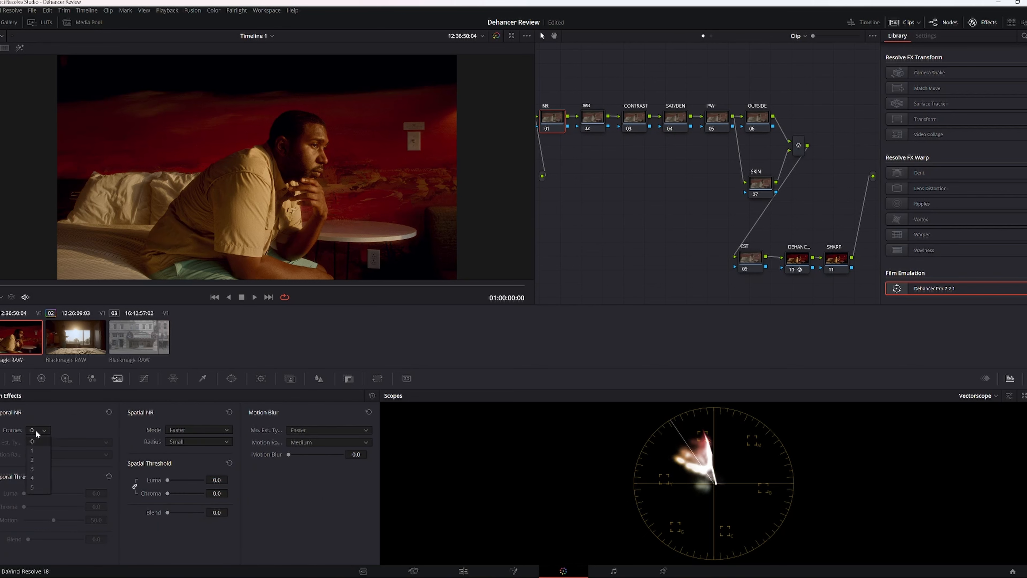
click(32, 468)
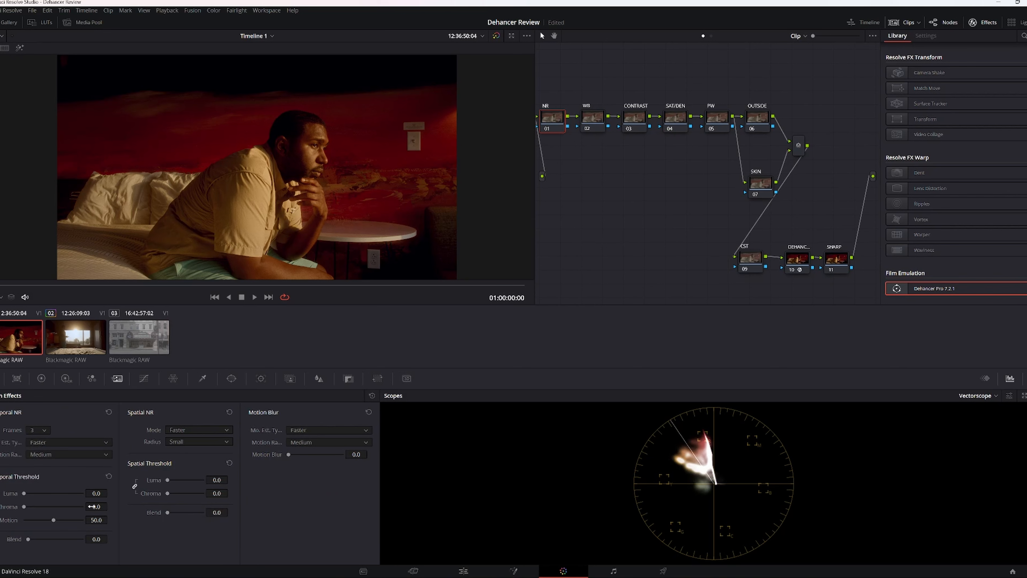
drag(93, 506, 101, 506)
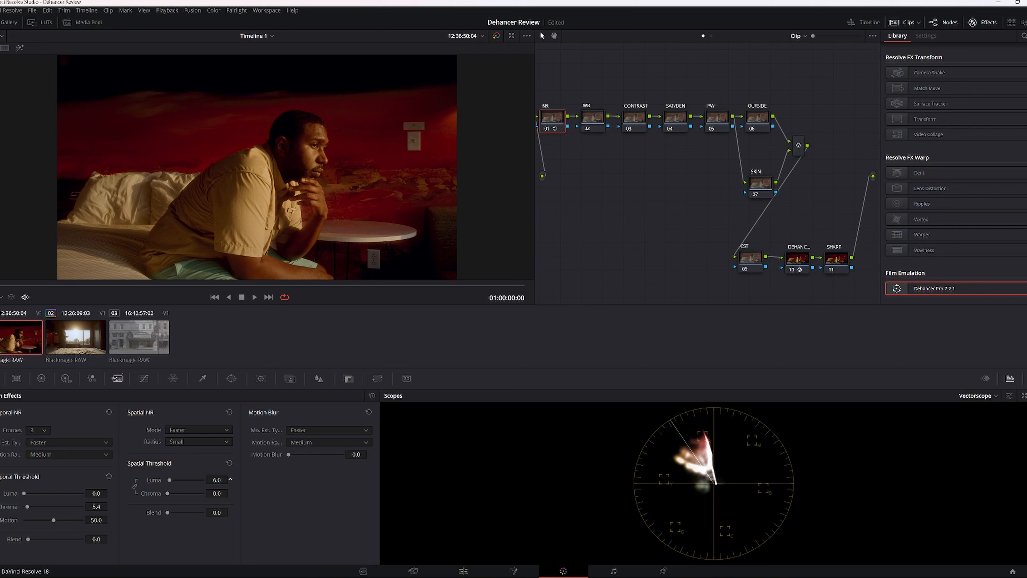
click(545, 129)
key(ctrl+d)
Add a circular window on the PW node and fit it around the man's face with Size 17.31, Aspect 32.66, Rotate -19.18 and Soft 1 12.80
click(714, 118)
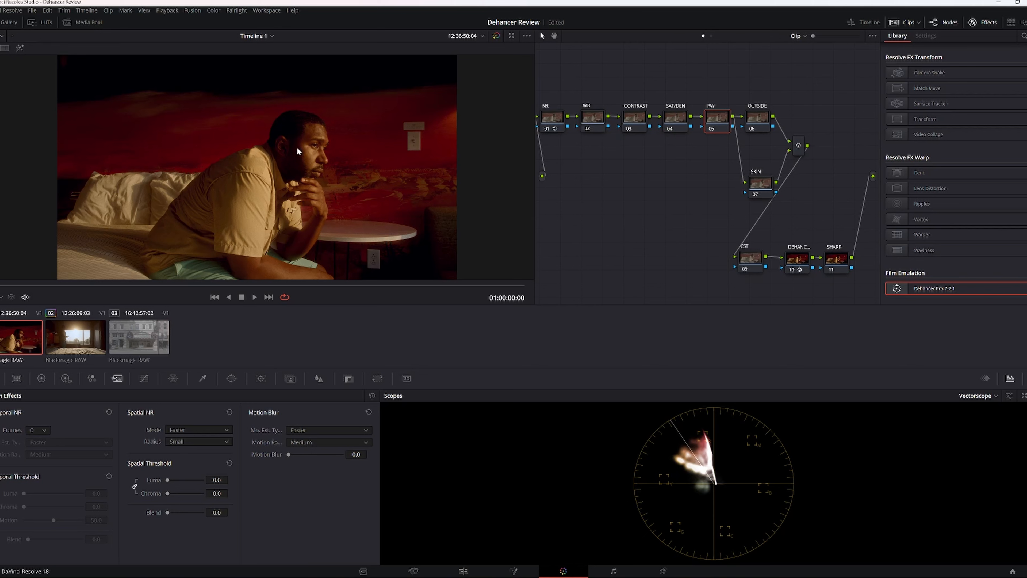
click(232, 379)
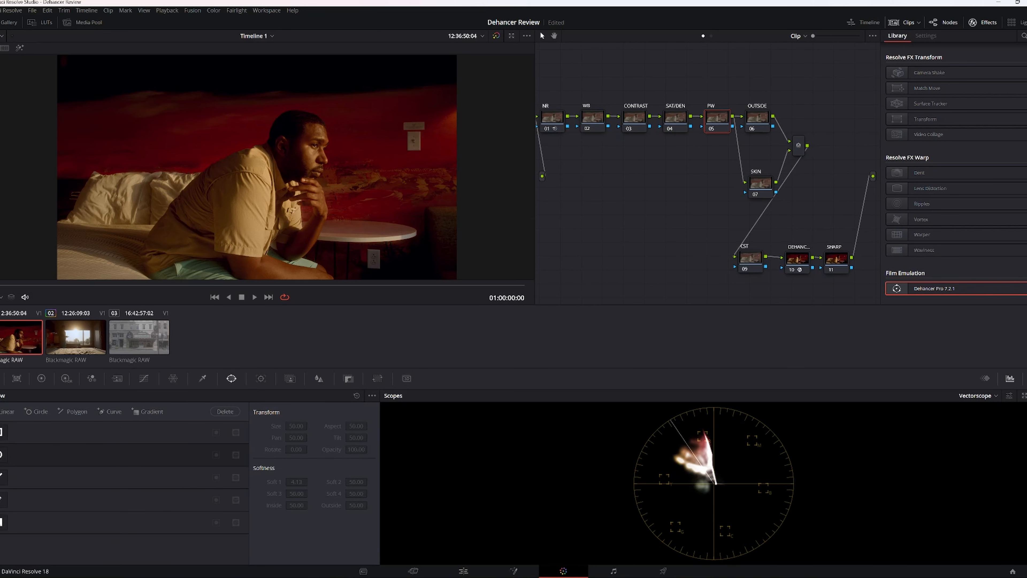
click(22, 454)
drag(275, 172, 315, 162)
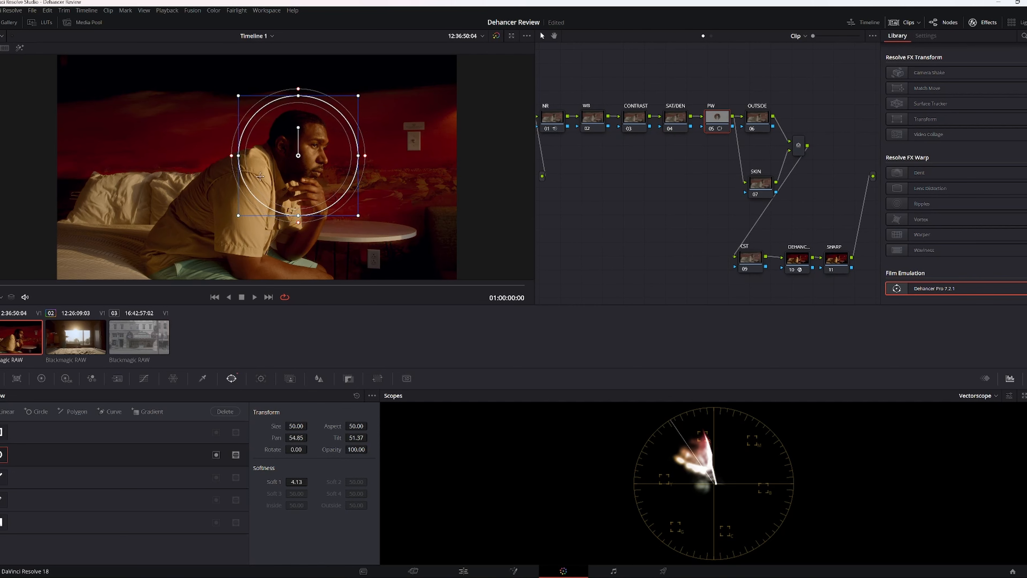
mouse_move(232, 156)
mouse_down()
mouse_move(252, 157)
mouse_move(237, 157)
mouse_up()
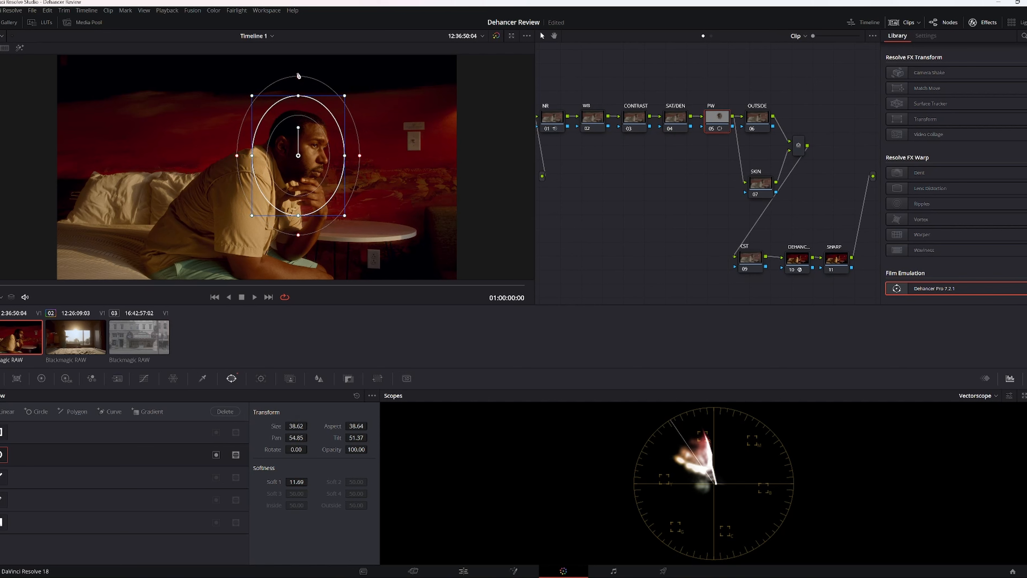
drag(298, 124, 330, 149)
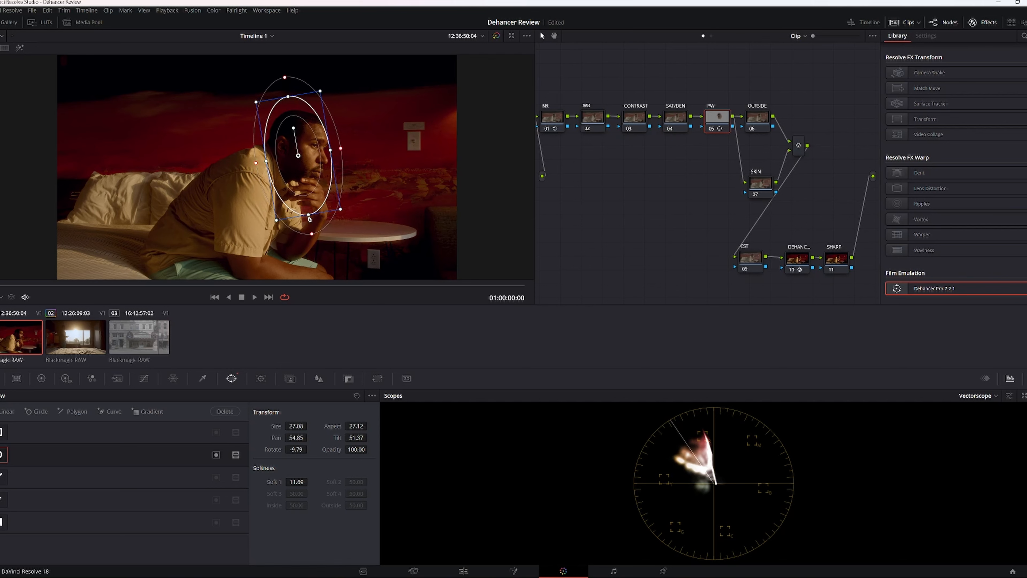
drag(308, 218, 304, 195)
drag(268, 161, 310, 174)
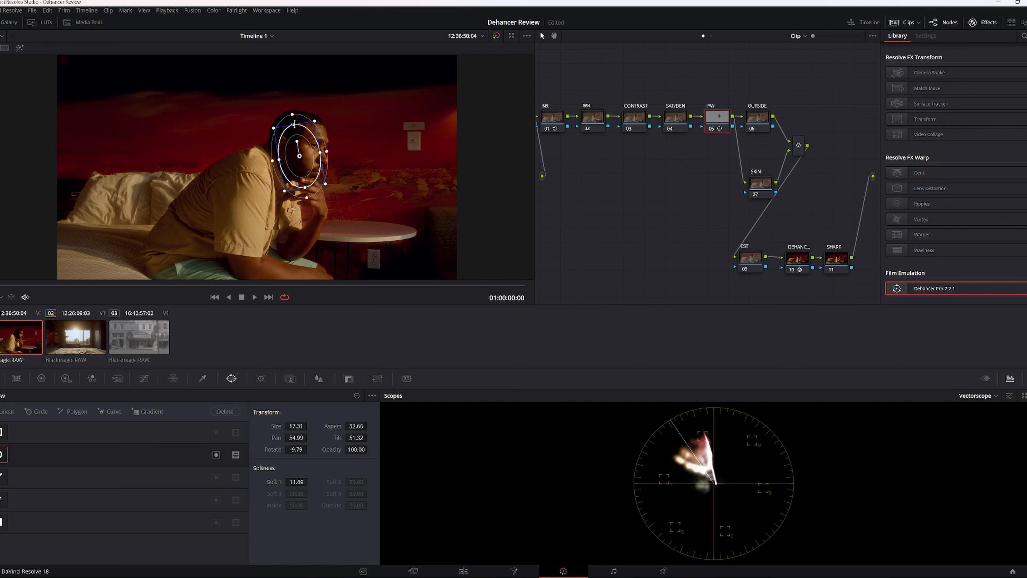
drag(292, 115, 292, 113)
drag(299, 139, 295, 141)
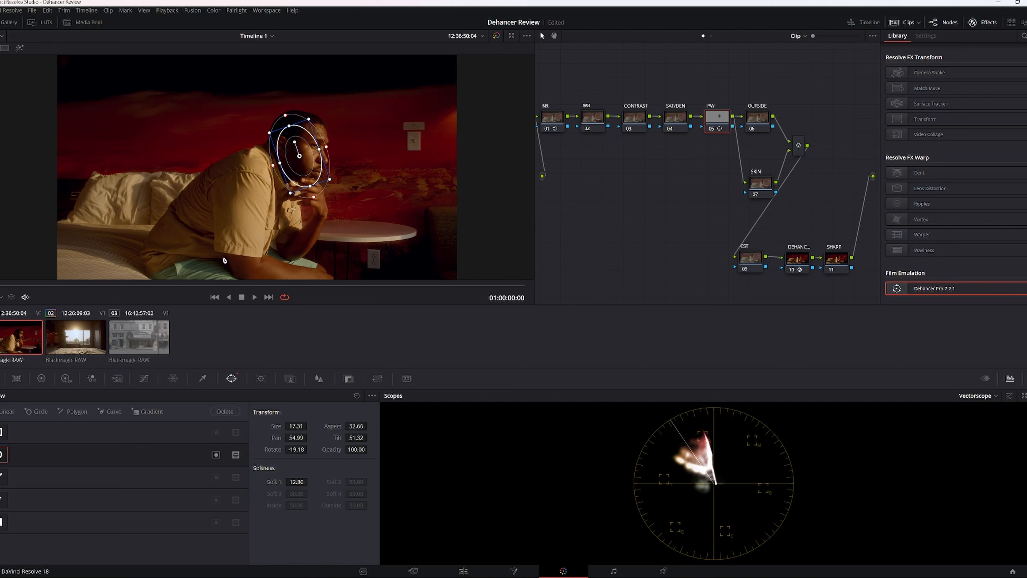
Track the face window forward and in reverse through the clip using only Pan and Tilt
click(261, 378)
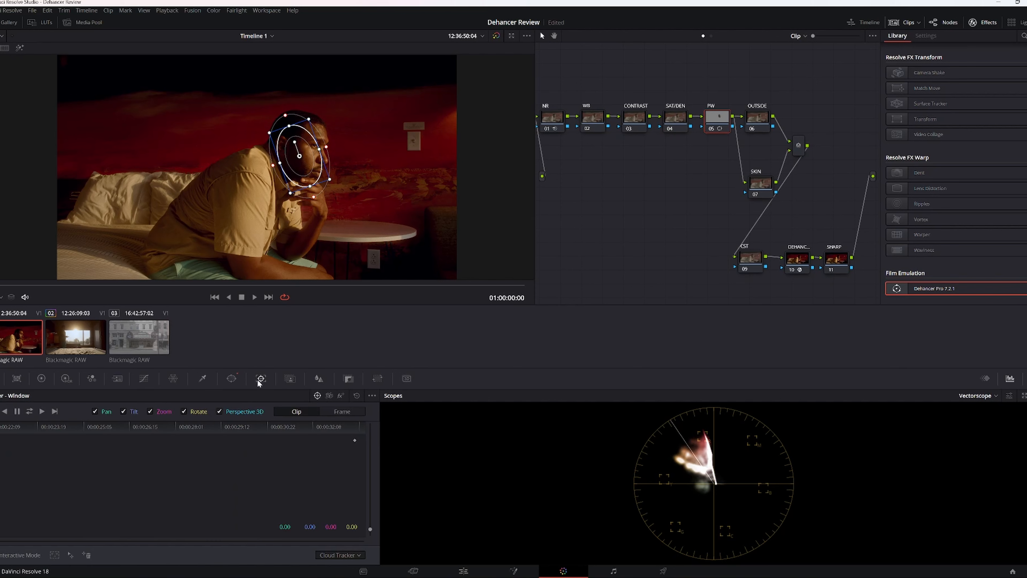
click(219, 411)
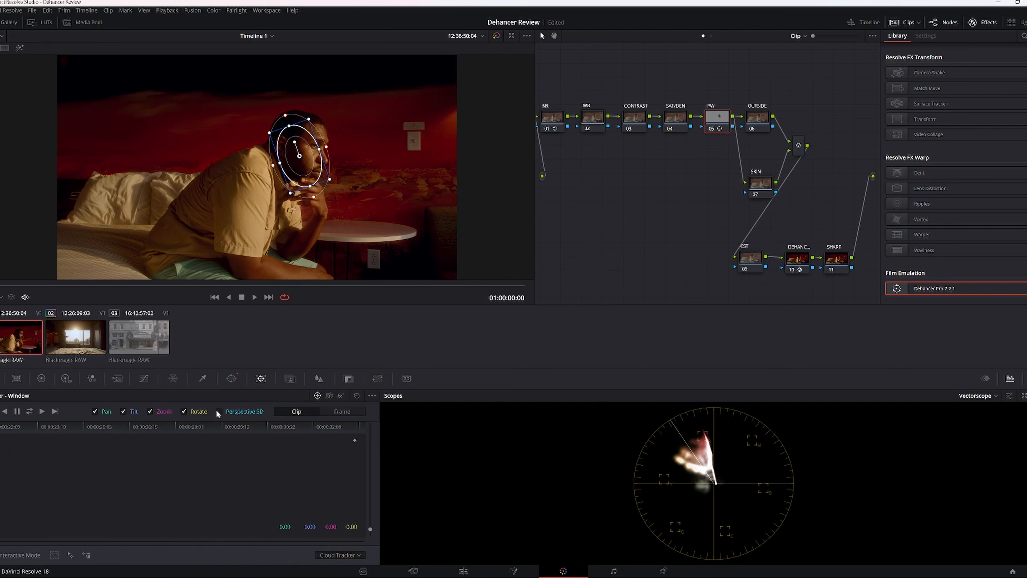
click(183, 411)
click(149, 411)
click(30, 411)
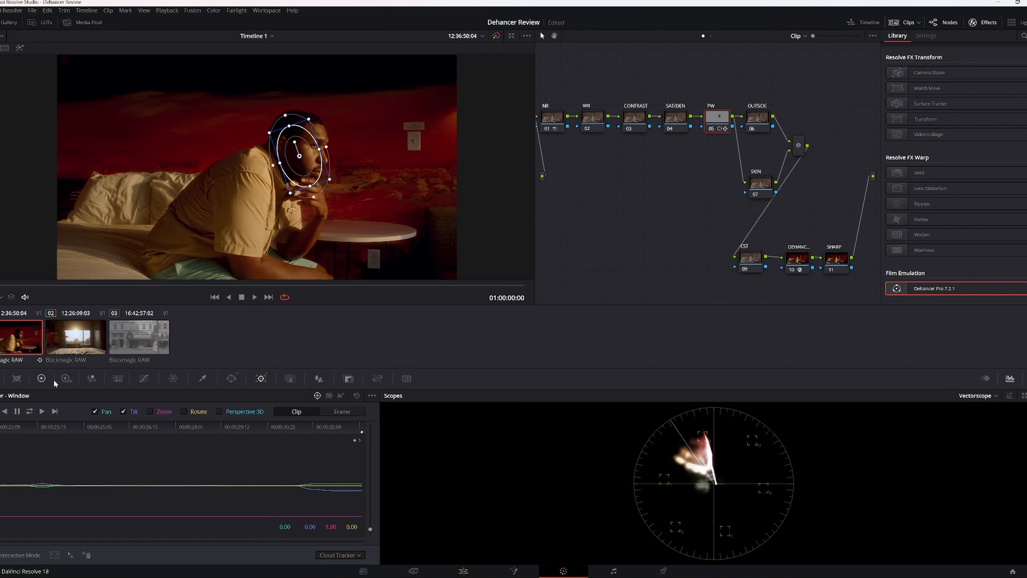
Hide the window outline in the viewer and set the master Gain on the PW node to 0.97
click(41, 378)
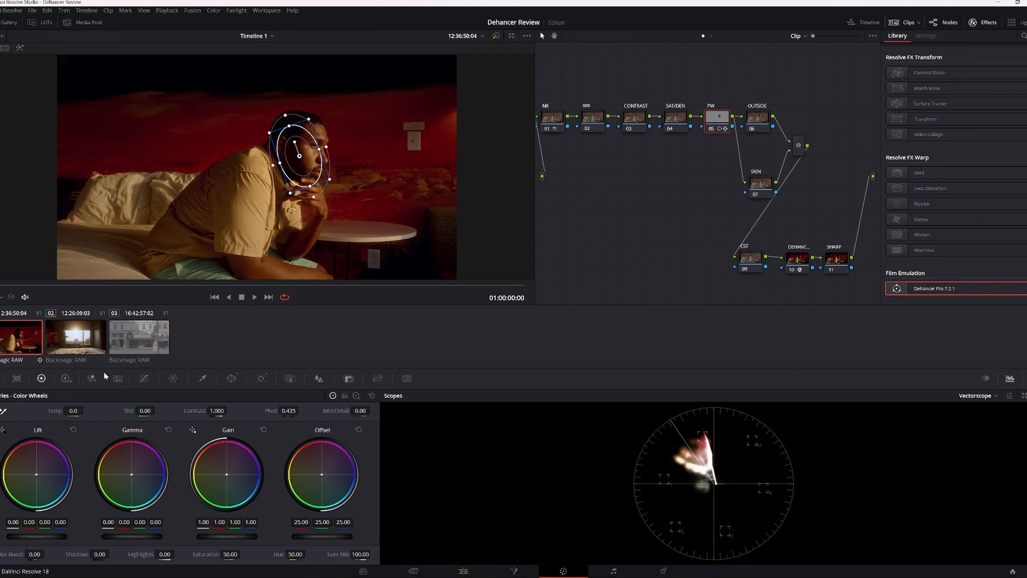
click(2, 297)
click(11, 311)
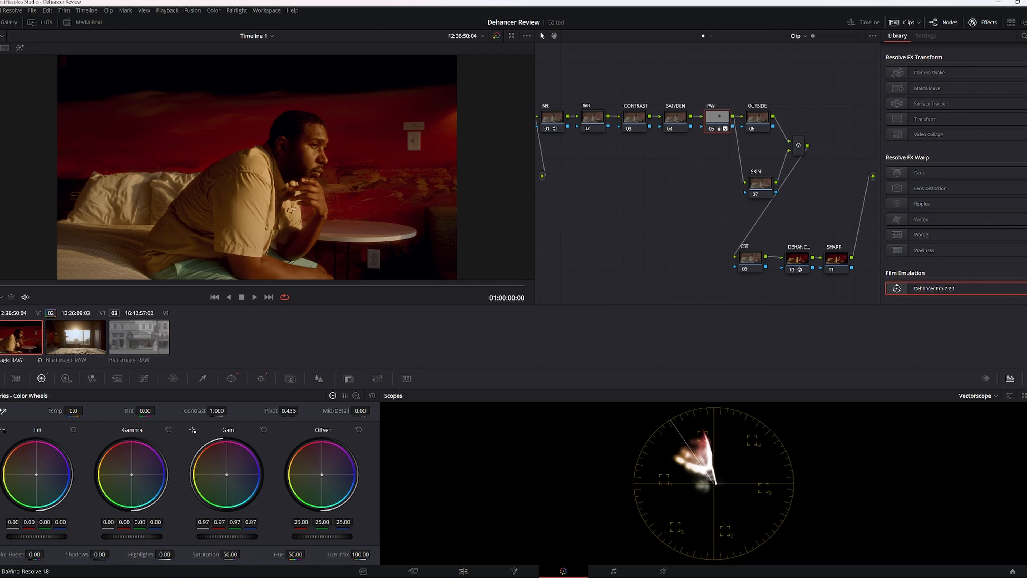
drag(227, 536, 237, 536)
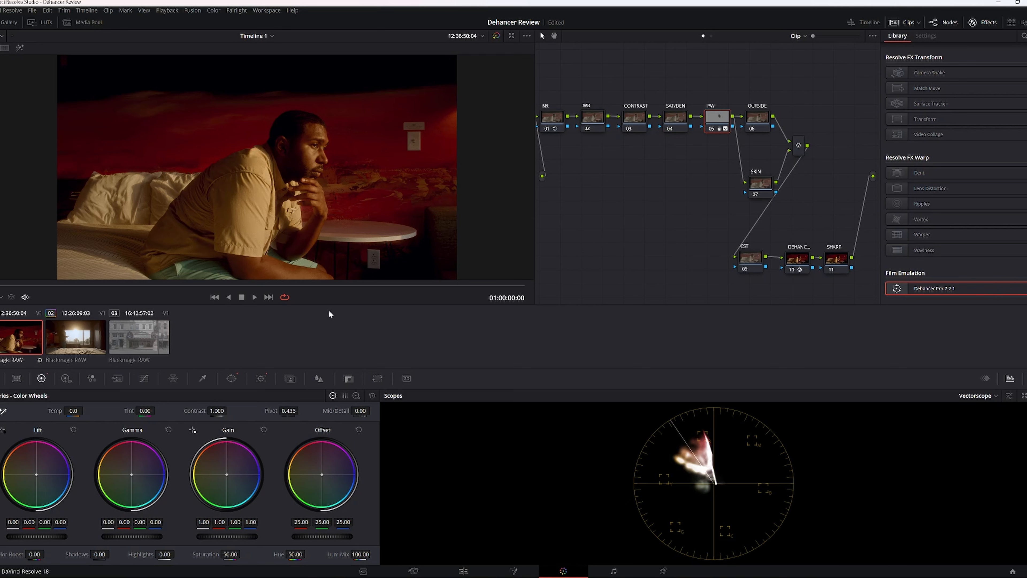